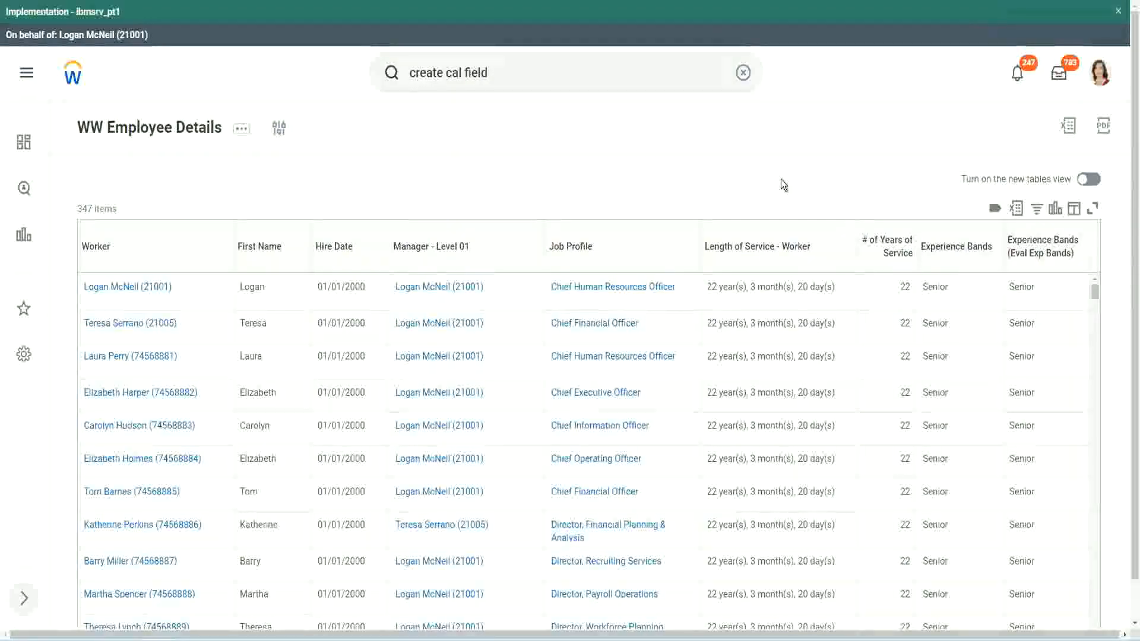
Copy the name of the CF-WW-Eval Exp-Derive Experience Bands from Years of Service calculated field.
{"action": "left_click", "coordinate": [987, 281]}
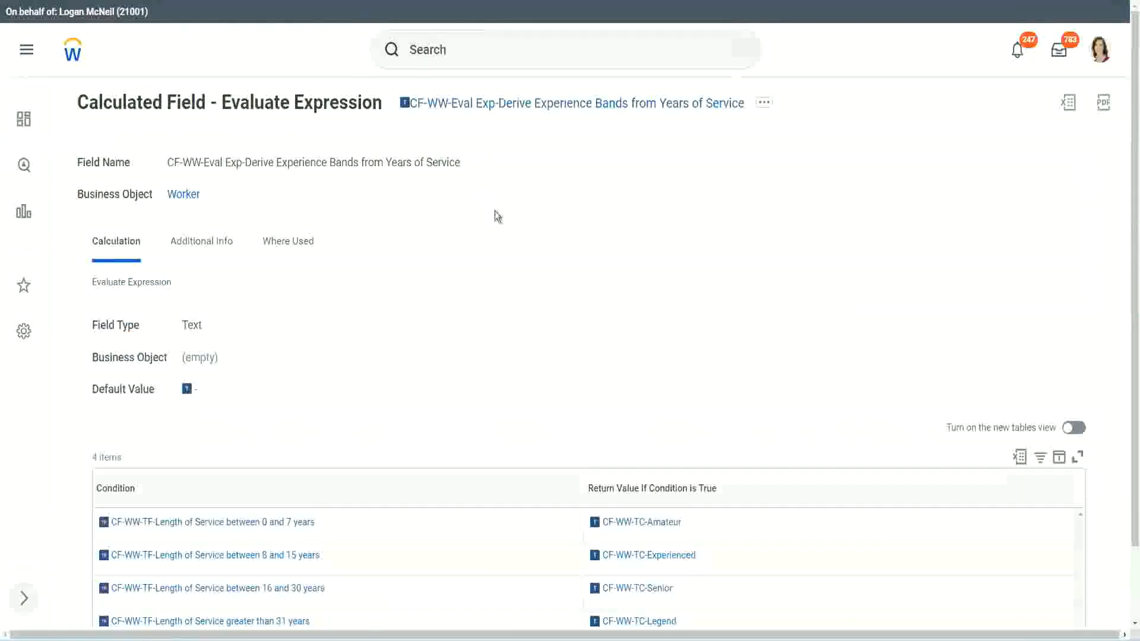
{"action": "right_click", "coordinate": [497, 105]}
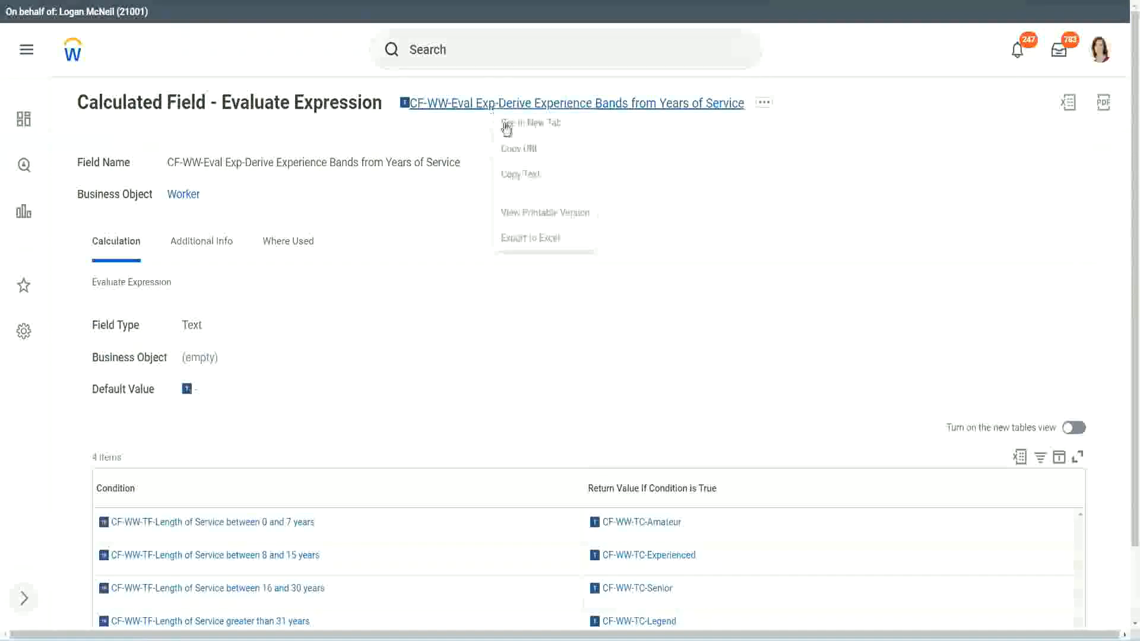
{"action": "left_click", "coordinate": [534, 175]}
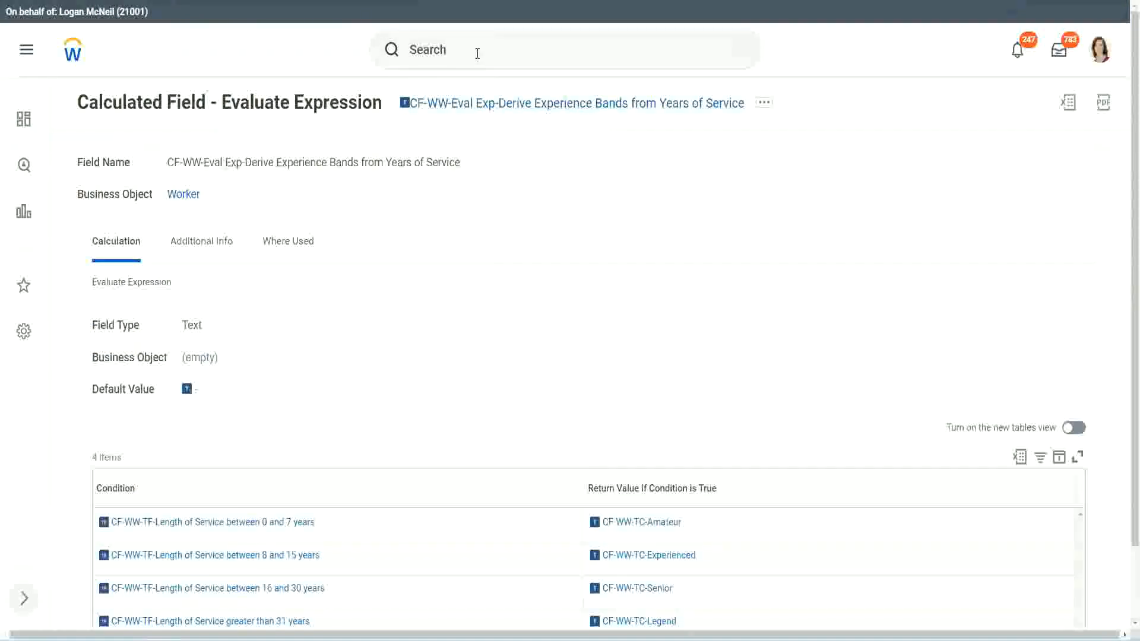
Search for "create calc field" and open the Create Calculated Field task.
{"action": "left_click", "coordinate": [477, 53]}
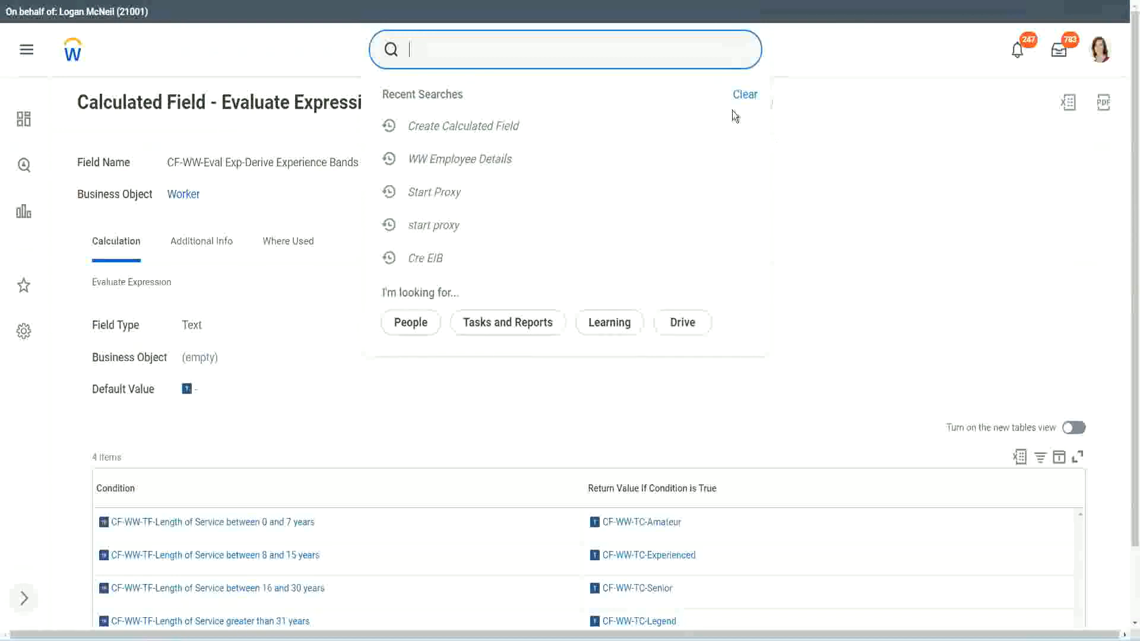
{"action": "left_click", "coordinate": [735, 116]}
{"action": "left_click", "coordinate": [451, 45]}
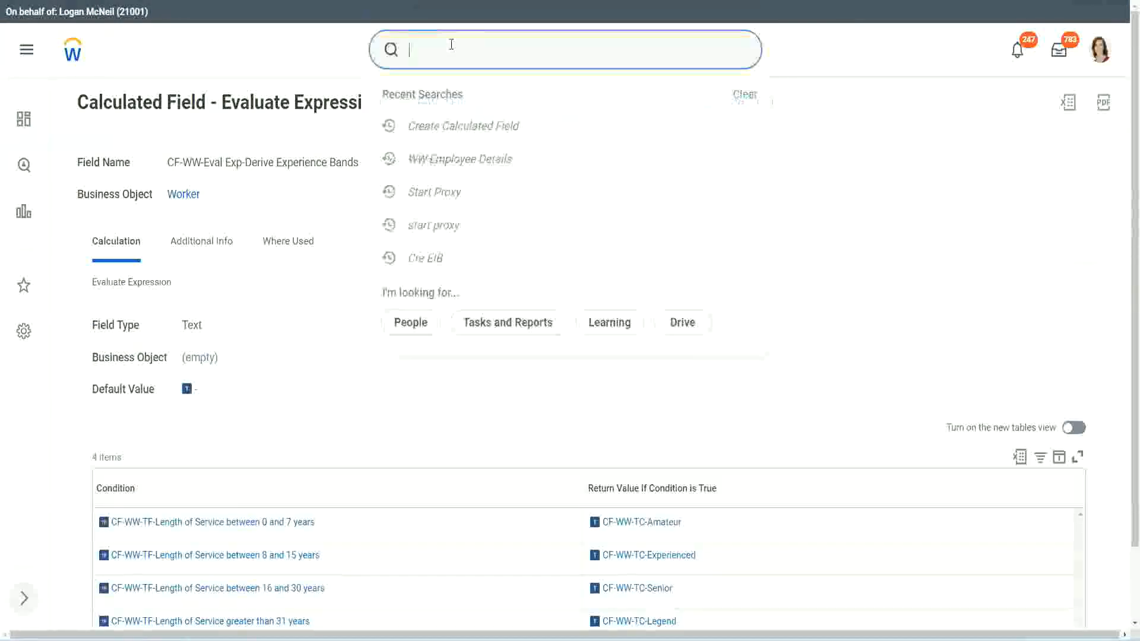
{"action": "type", "text": "create calc"}
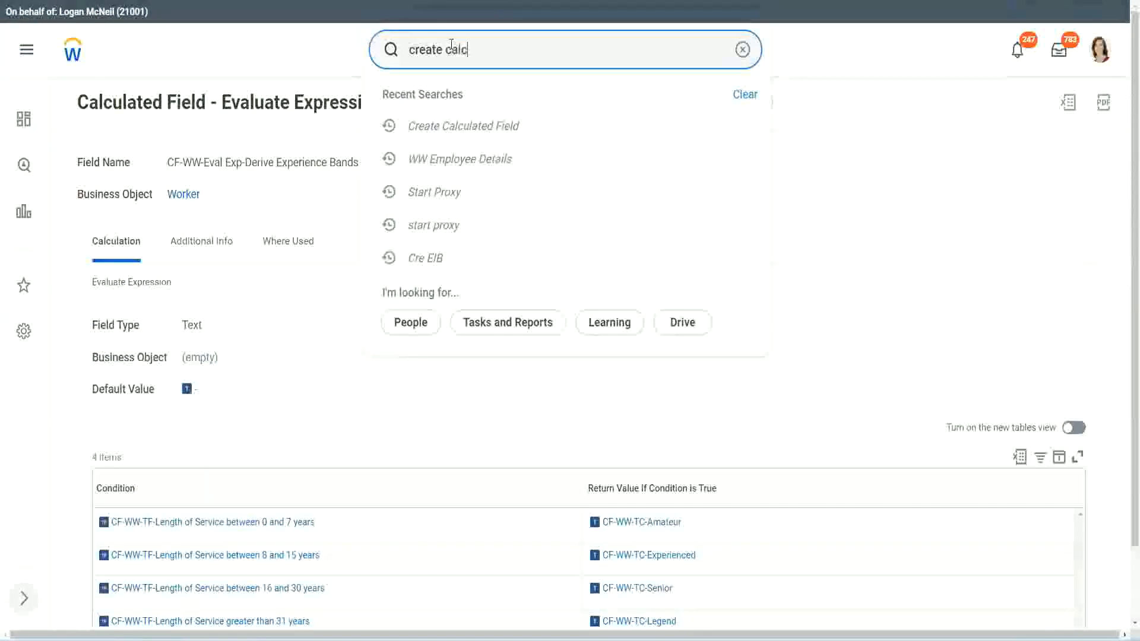
{"action": "type", "text": " field"}
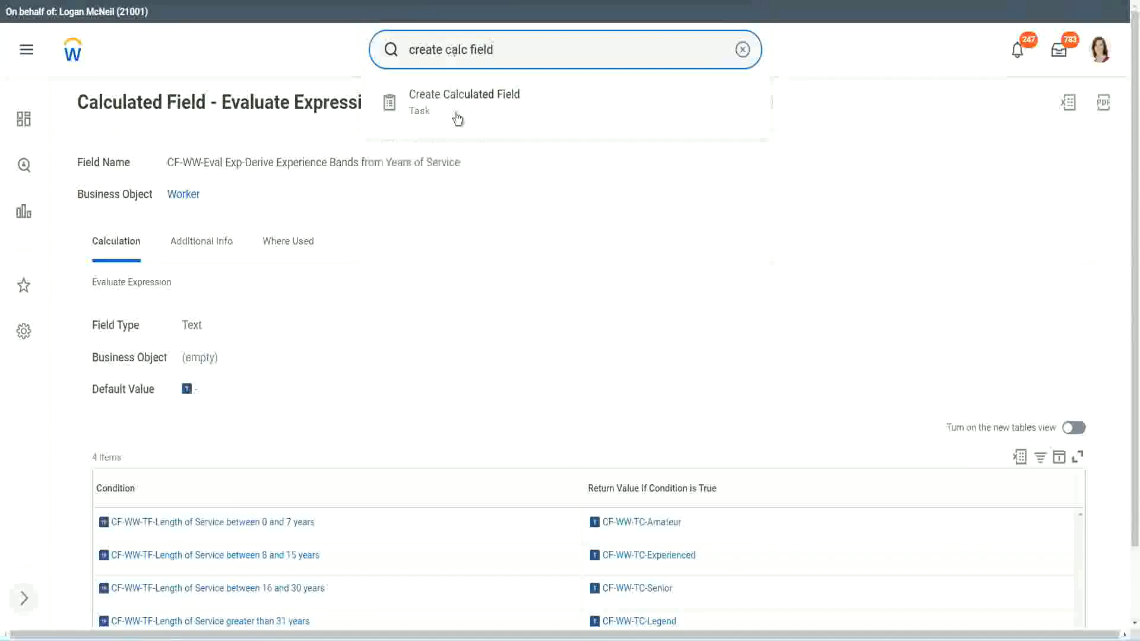
{"action": "left_click", "coordinate": [471, 106]}
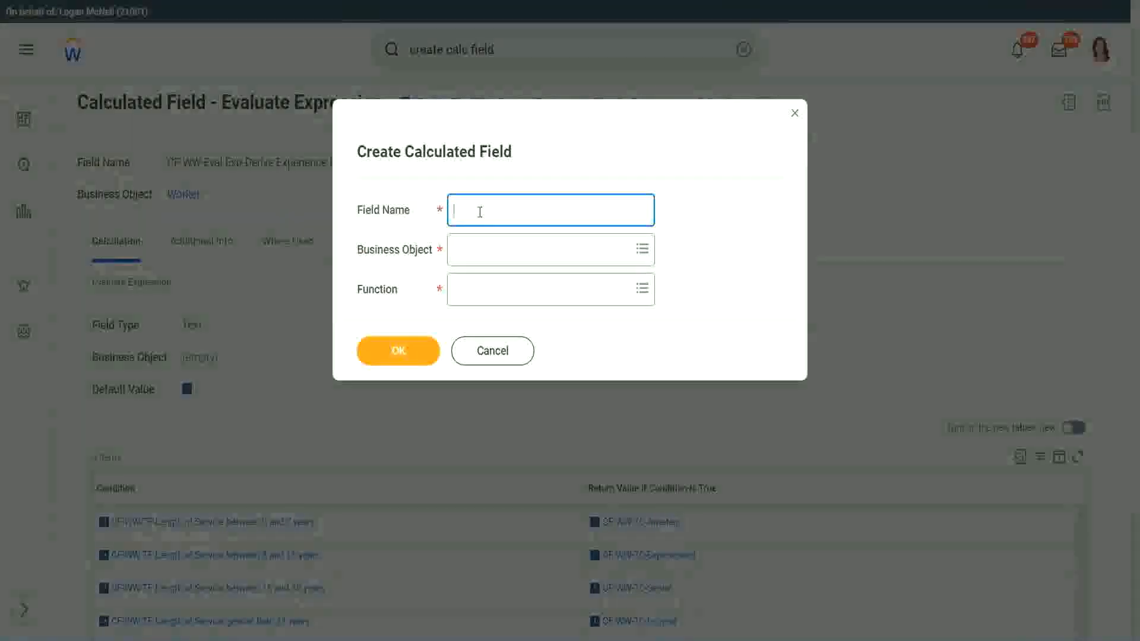
Name the new calculated field "CF-WW-LRB-Identify Experience Bands from years of Service".
{"action": "type", "text": "CF"}
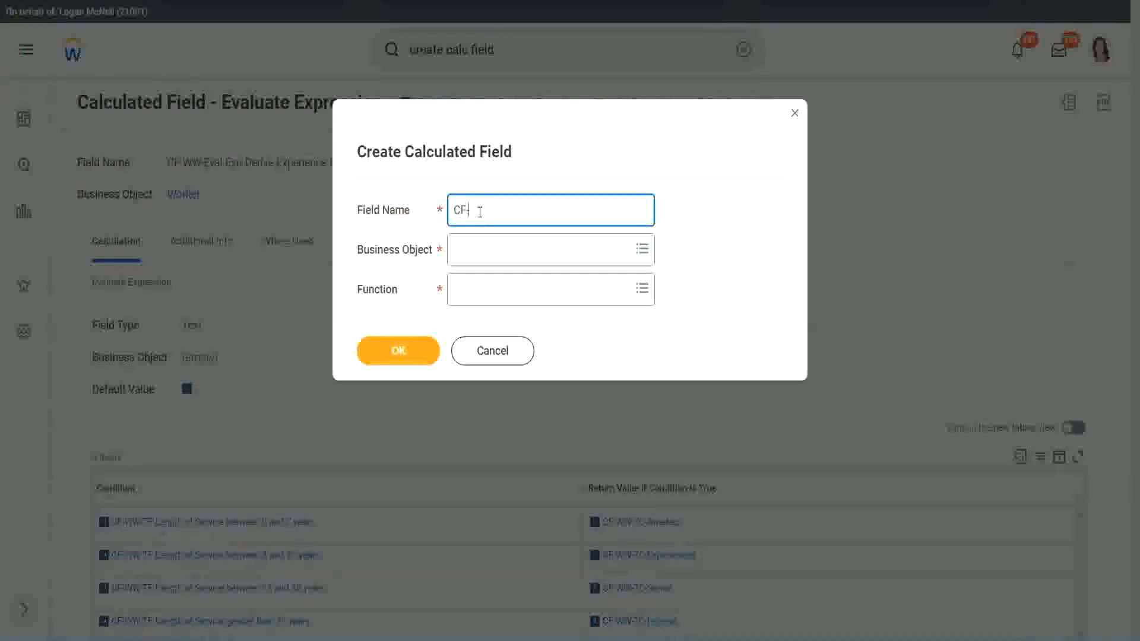
{"action": "type", "text": "-"}
{"action": "type", "text": "WW-I"}
{"action": "type", "text": "RB"}
{"action": "type", "text": "-"}
{"action": "type", "text": "Ident"}
{"action": "type", "text": "ify Exe"}
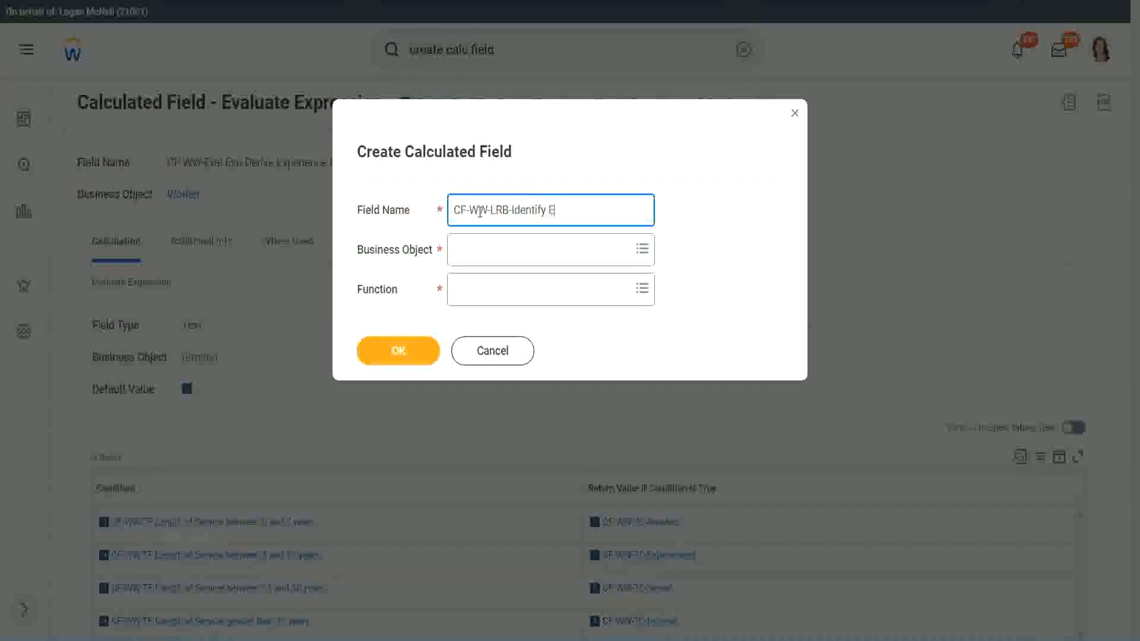
{"action": "key", "text": "BackSpace"}
{"action": "type", "text": "periende"}
{"action": "key", "text": "BackSpace"}
{"action": "key", "text": "BackSpace"}
{"action": "type", "text": "ce Bands from years of Service"}
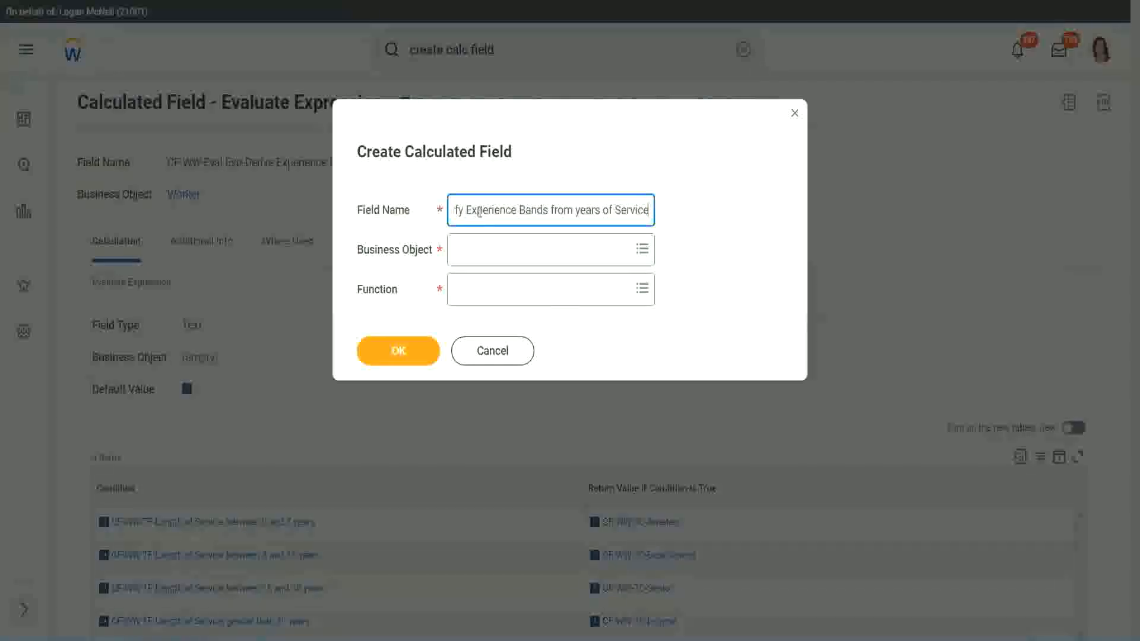
{"action": "key", "text": "Tab"}
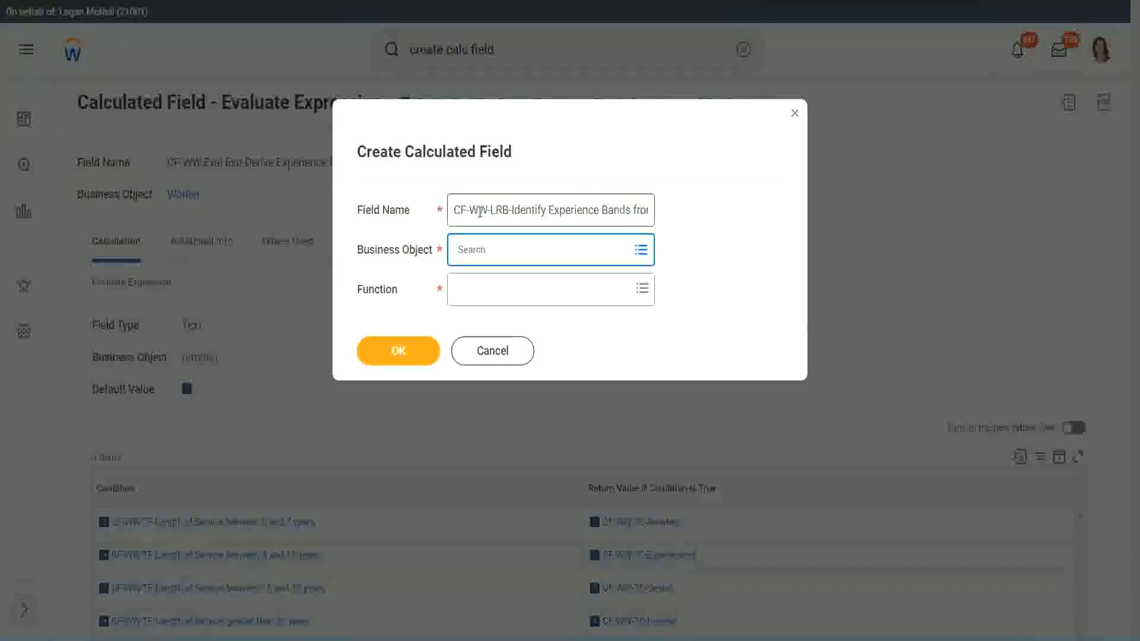
Set the business object to Worker and the function to Lookup Range Band, and proceed to the field's definition.
{"action": "type", "text": "worker"}
{"action": "key", "text": "Return"}
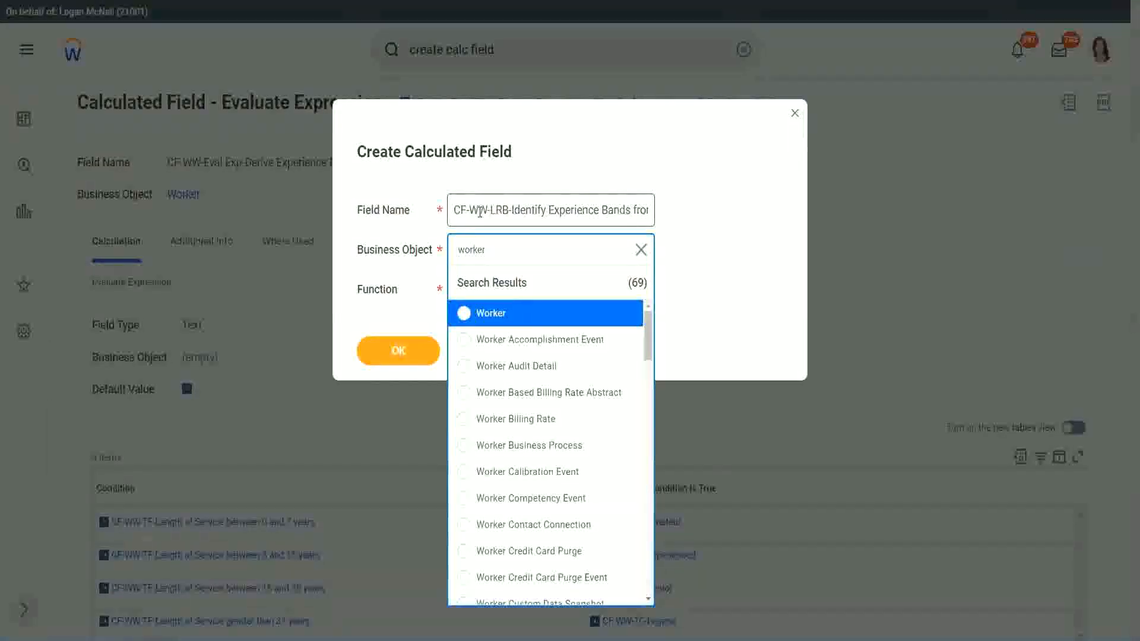
{"action": "key", "text": "Return"}
{"action": "key", "text": "Tab"}
{"action": "type", "text": "lrb"}
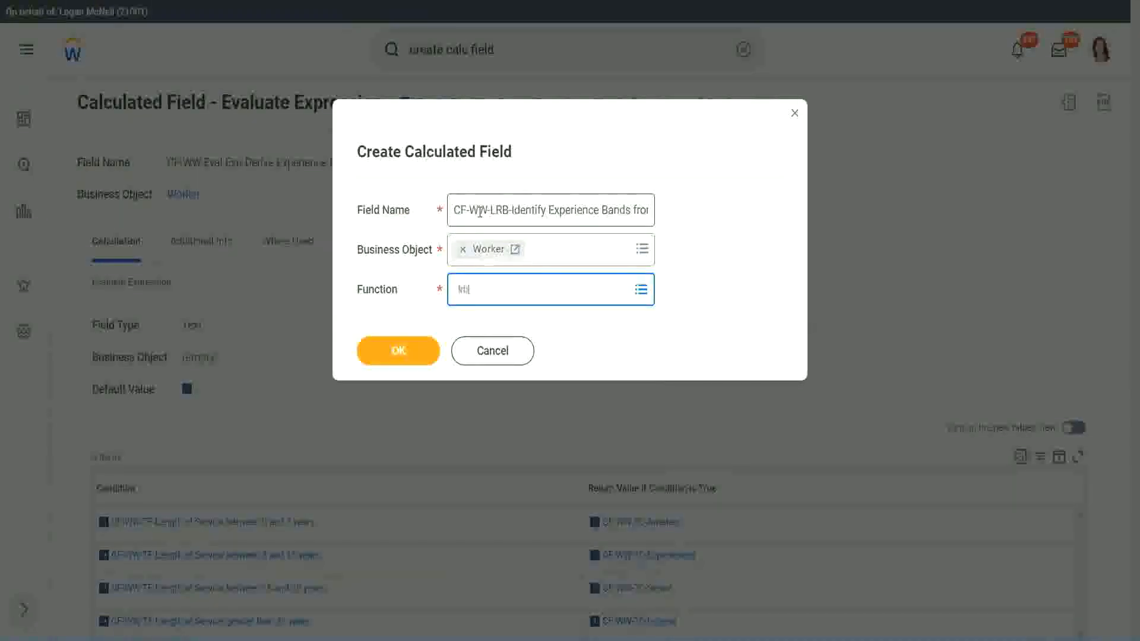
{"action": "key", "text": "Return"}
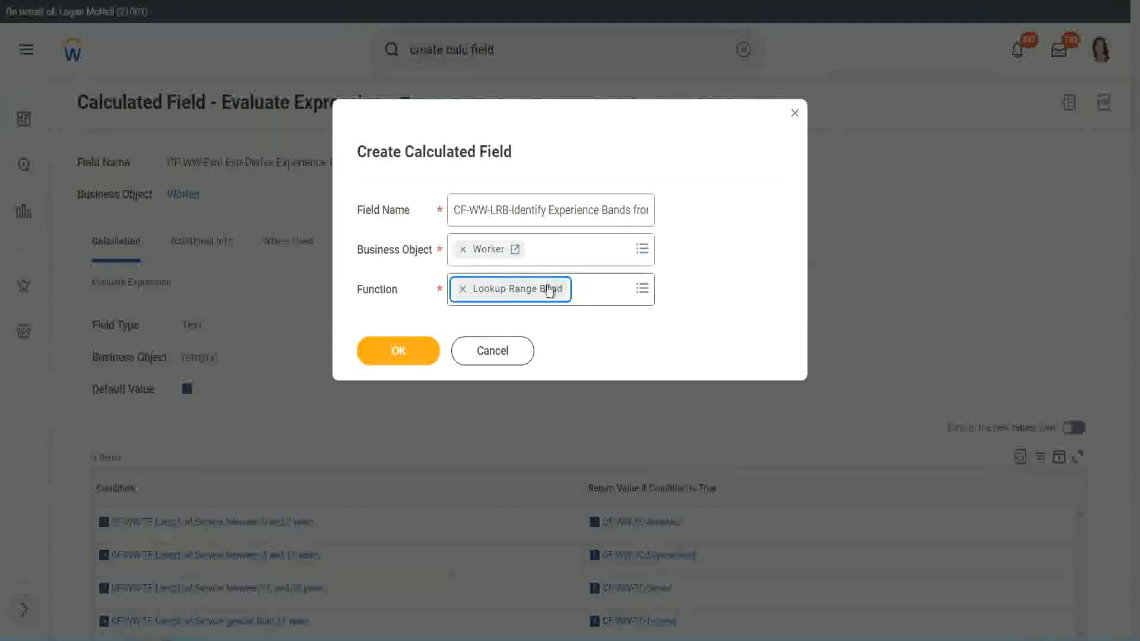
{"action": "left_click", "coordinate": [408, 353]}
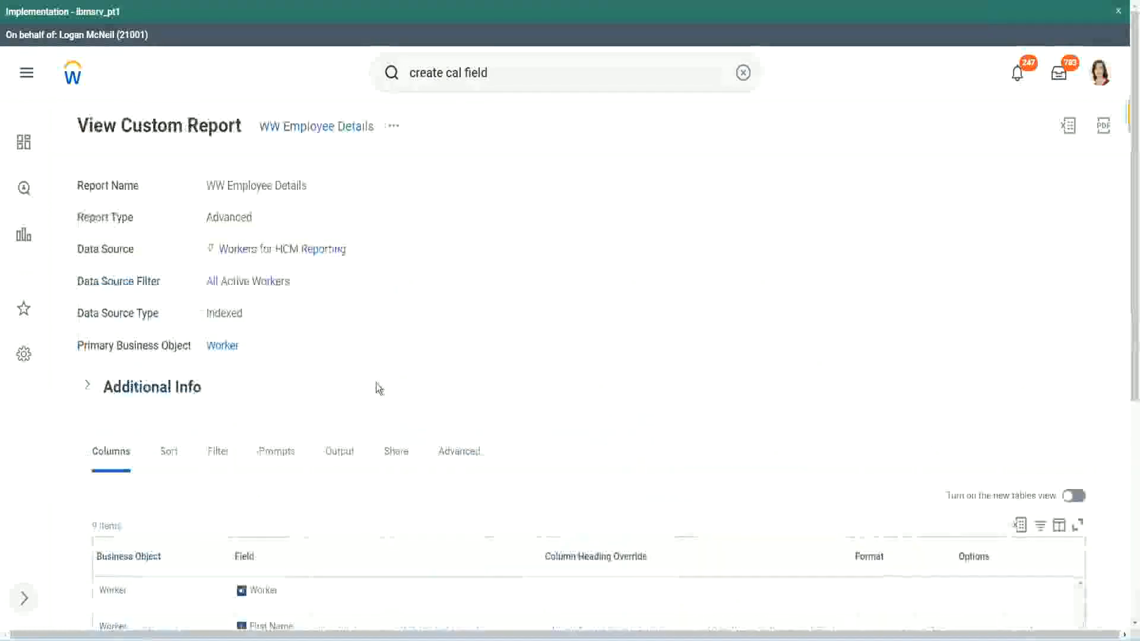
Copy the name CF-WW-Convert Text To Number-Number of Years from Length of Service from the WW Employee Details report and use that field as Source Field.
{"action": "scroll", "coordinate": [380, 386], "scroll_direction": "down", "scroll_amount": 5}
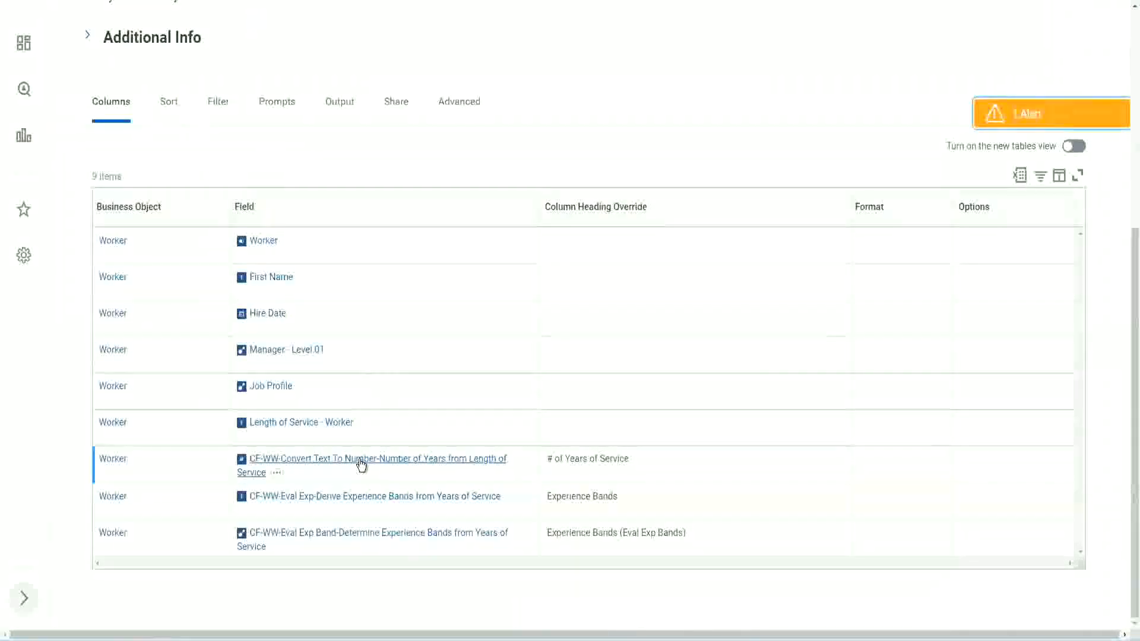
{"action": "right_click", "coordinate": [359, 467]}
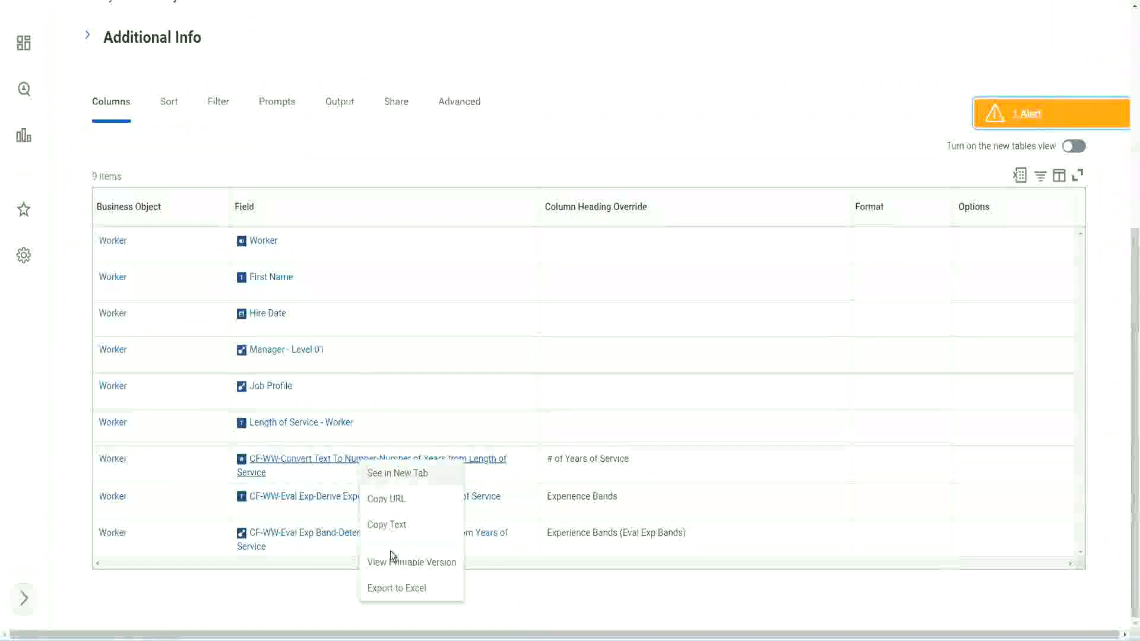
{"action": "left_click", "coordinate": [391, 526]}
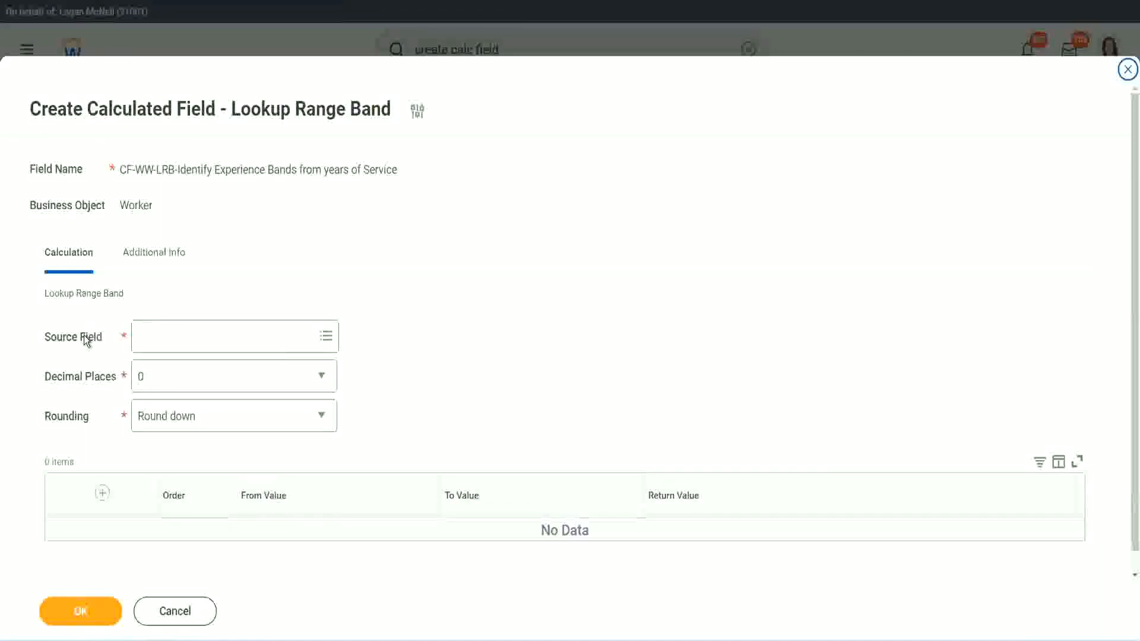
{"action": "left_click", "coordinate": [177, 337]}
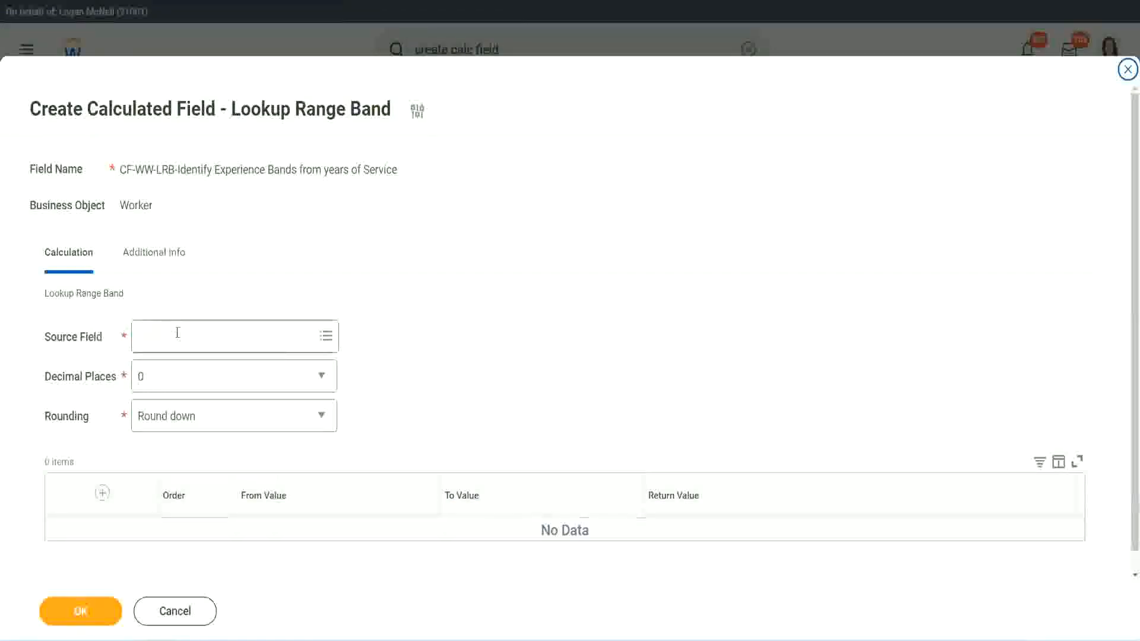
{"action": "key", "text": "Return"}
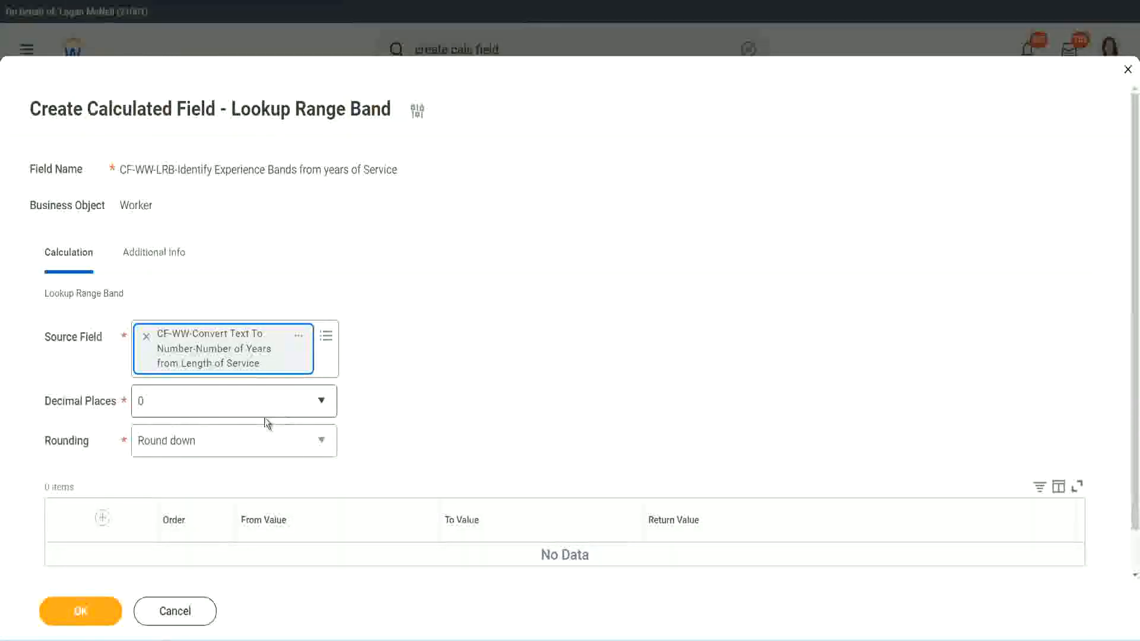
Keep Decimal Places at 0 and set Rounding to Round for the lookup range band.
{"action": "left_click", "coordinate": [222, 408]}
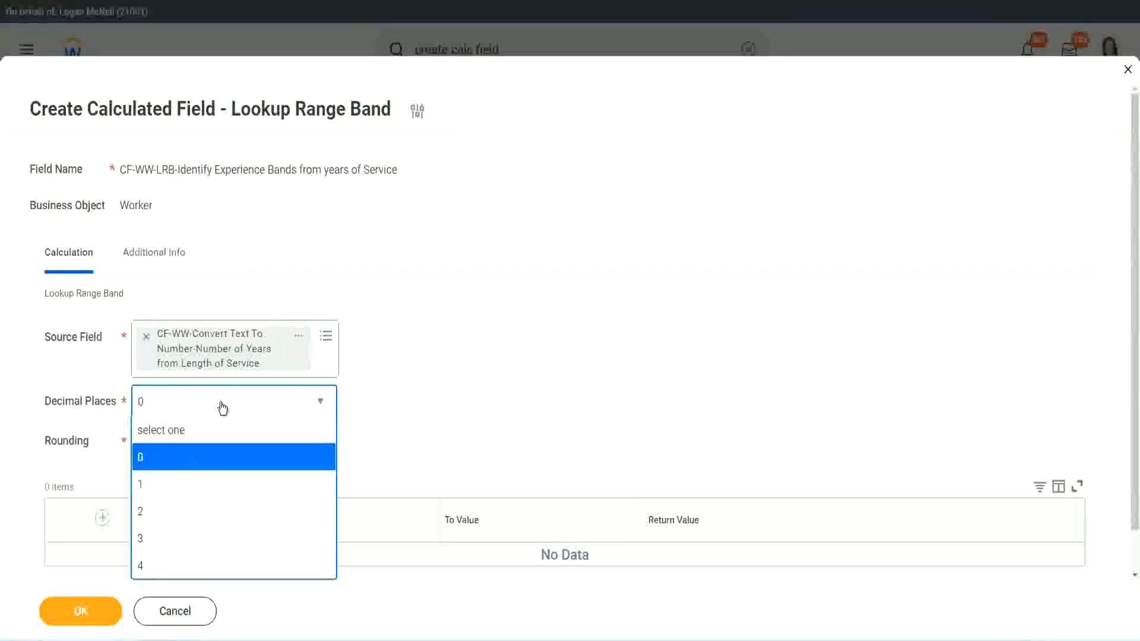
{"action": "left_click", "coordinate": [444, 390]}
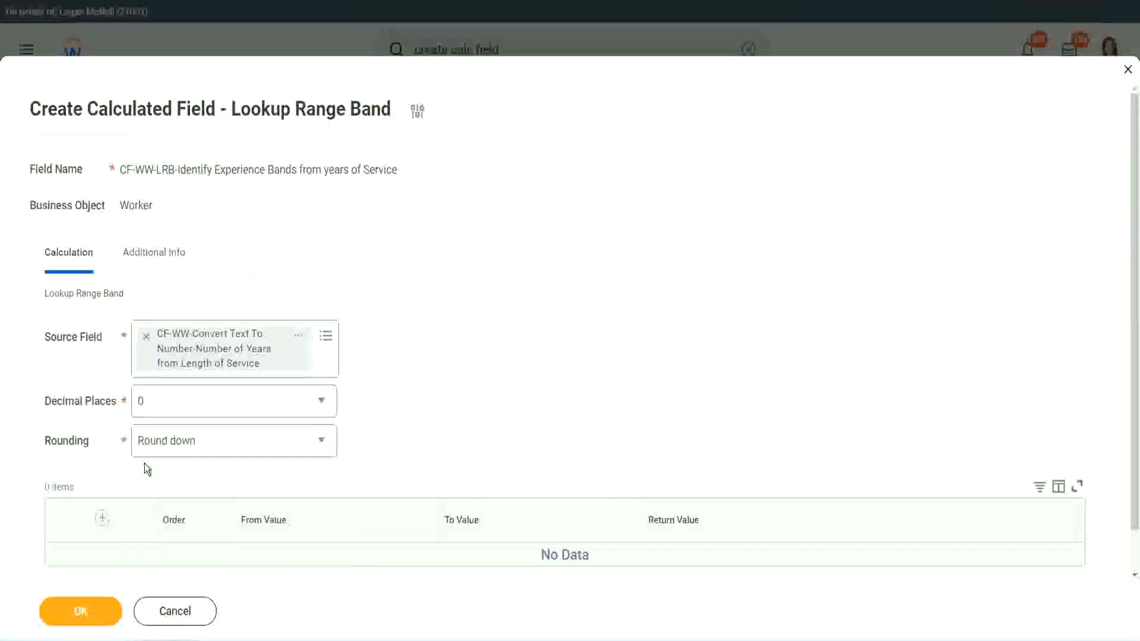
{"action": "left_click", "coordinate": [184, 445]}
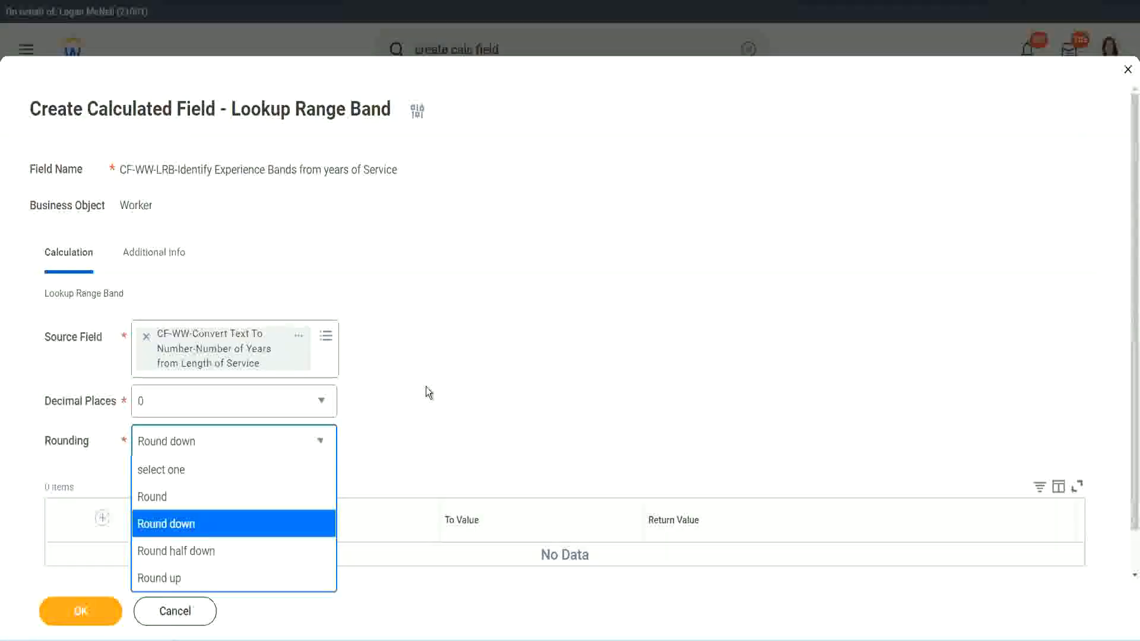
{"action": "left_click", "coordinate": [401, 437]}
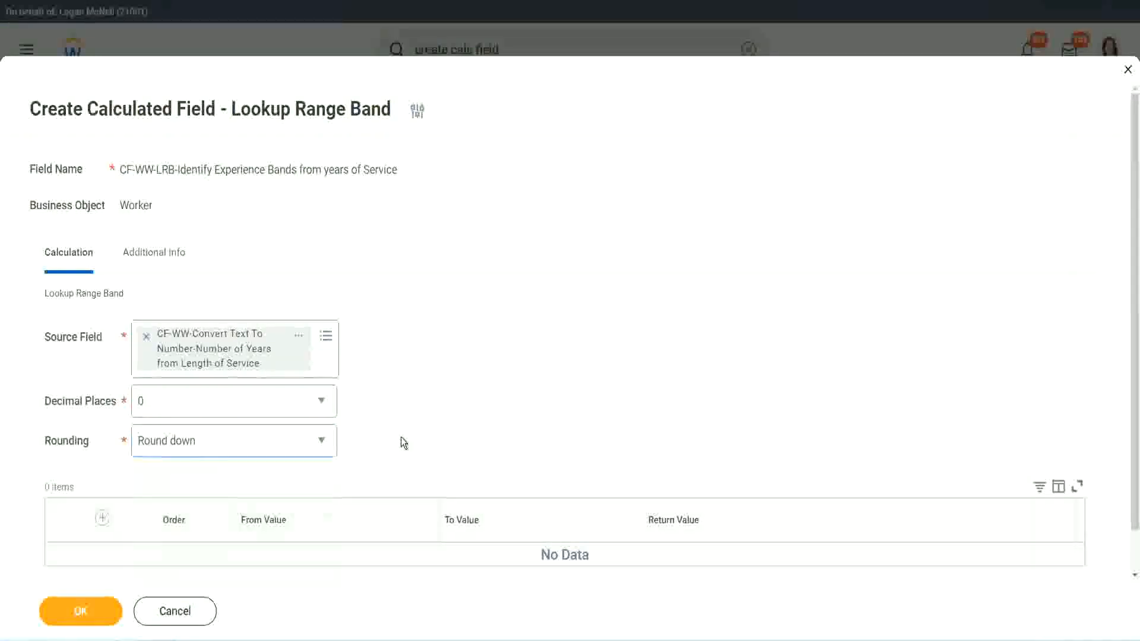
{"action": "left_click", "coordinate": [191, 440]}
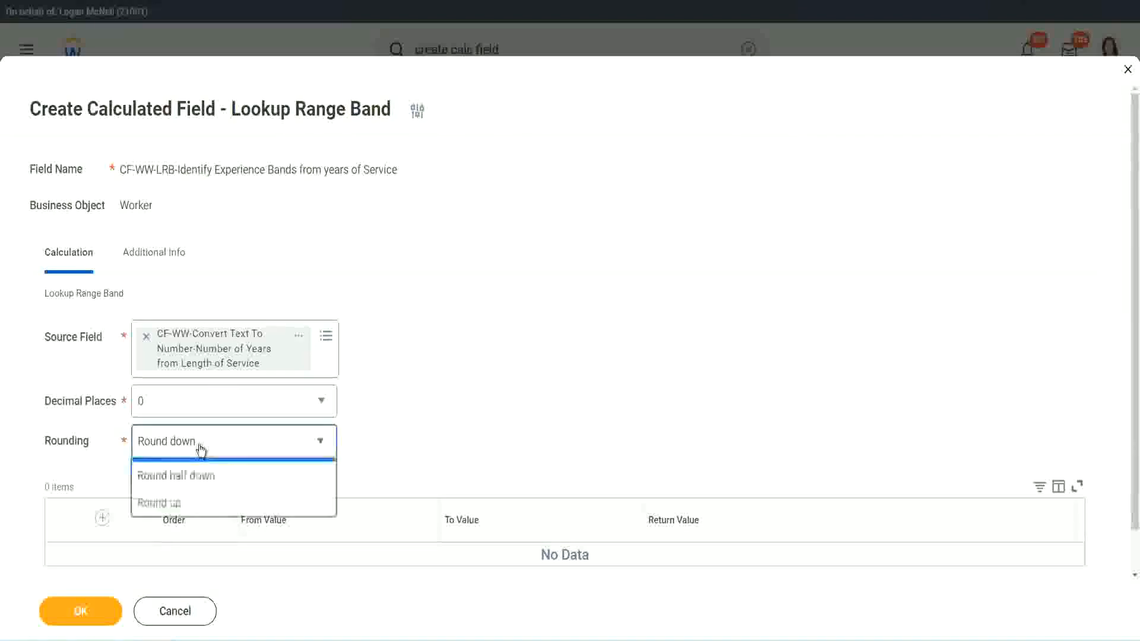
{"action": "left_click", "coordinate": [192, 498]}
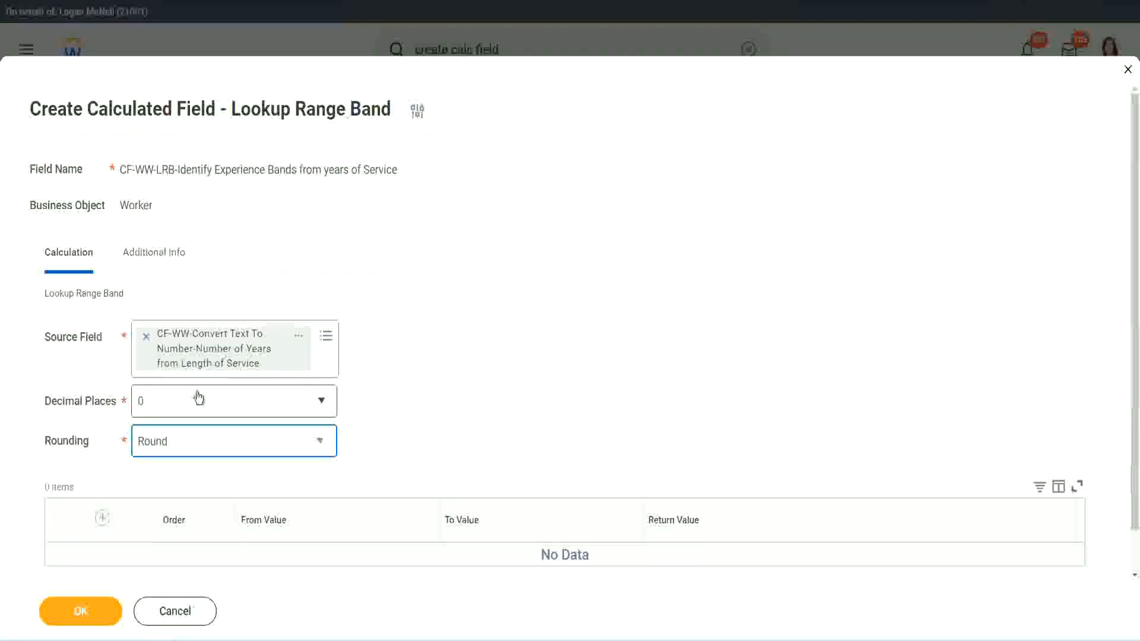
Add a range row from 0 to 7 with the return value Amateur.
{"action": "left_click", "coordinate": [104, 518]}
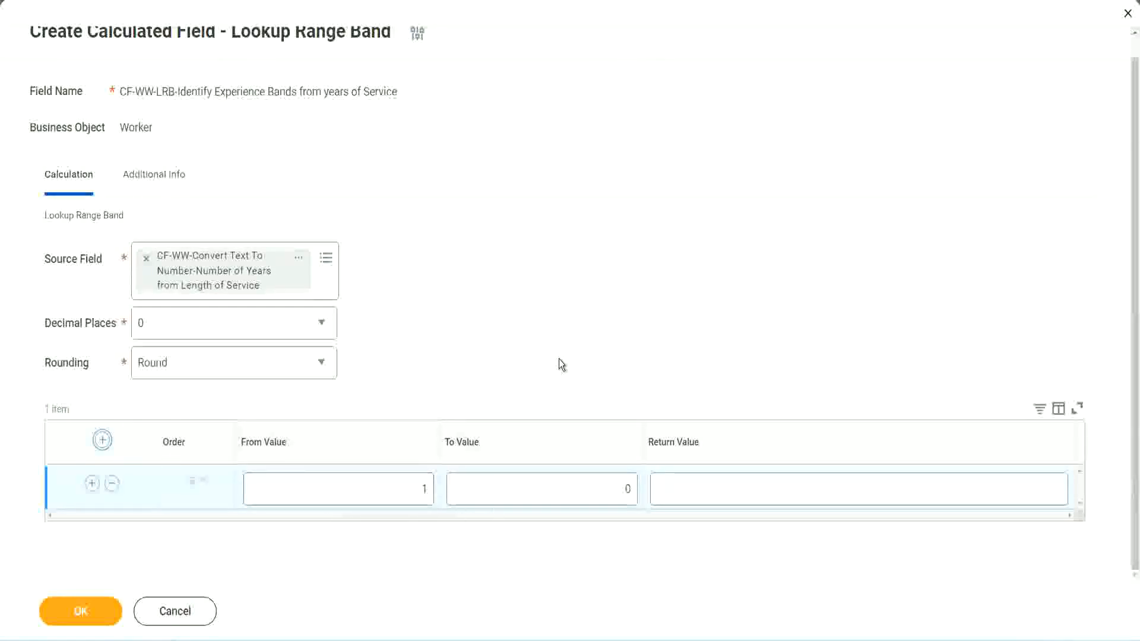
{"action": "left_click", "coordinate": [413, 494]}
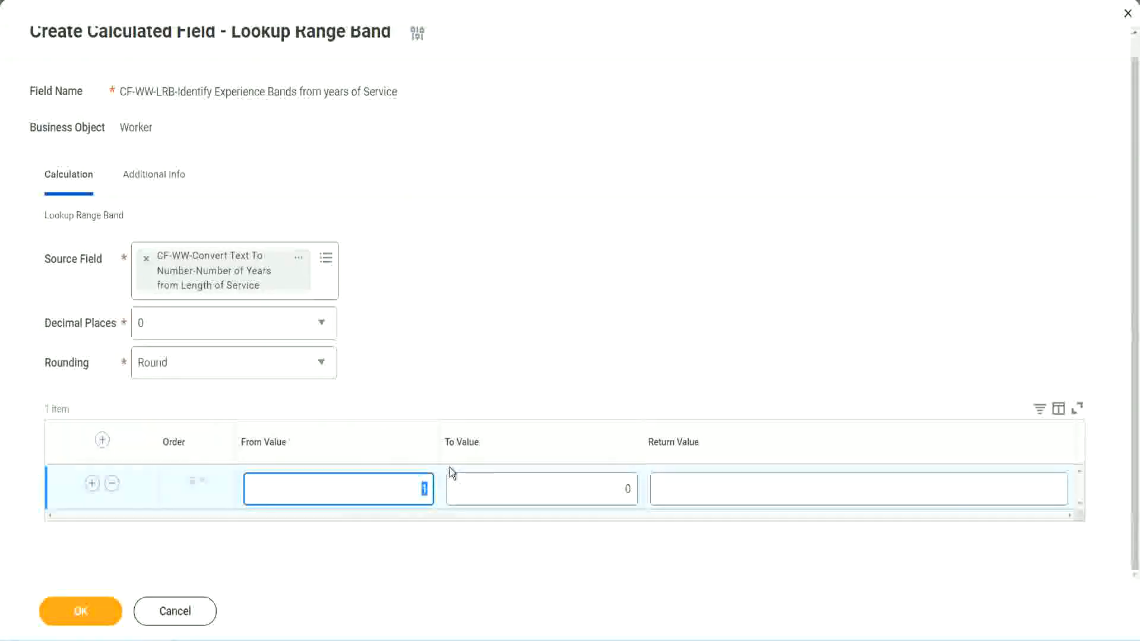
{"action": "type", "text": "0"}
{"action": "key", "text": "Tab"}
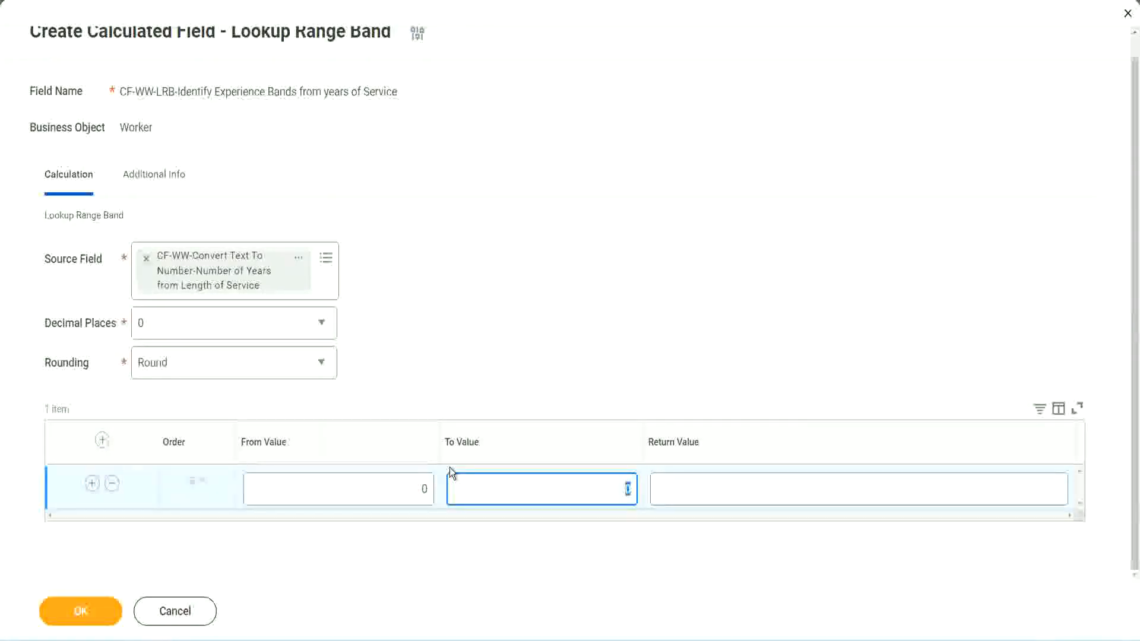
{"action": "type", "text": "7"}
{"action": "key", "text": "Tab"}
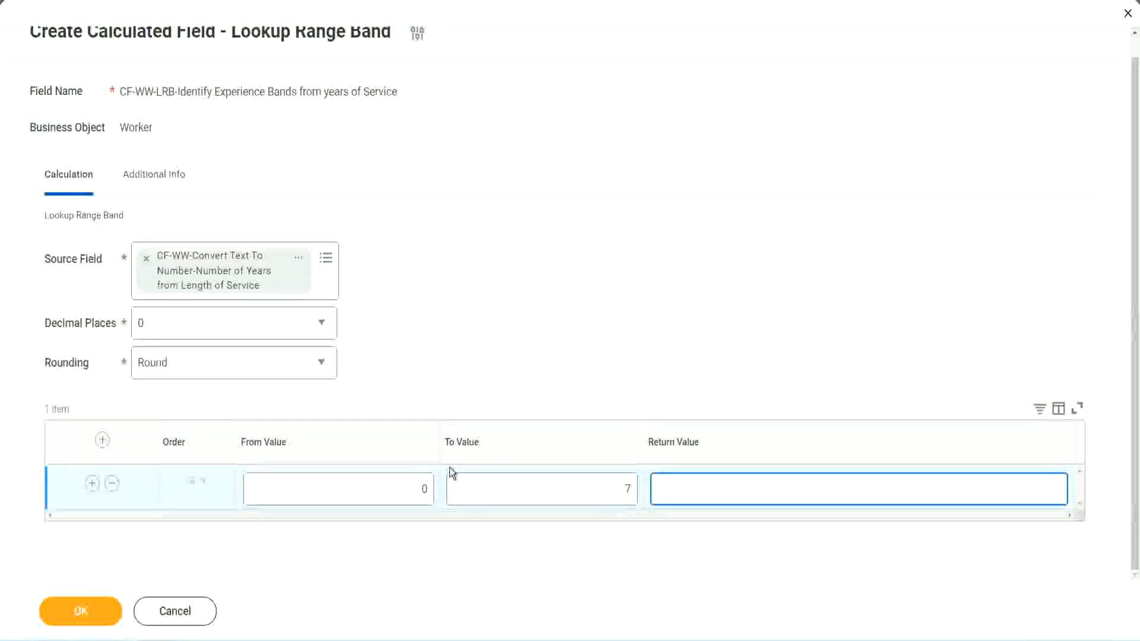
{"action": "type", "text": "Amateur"}
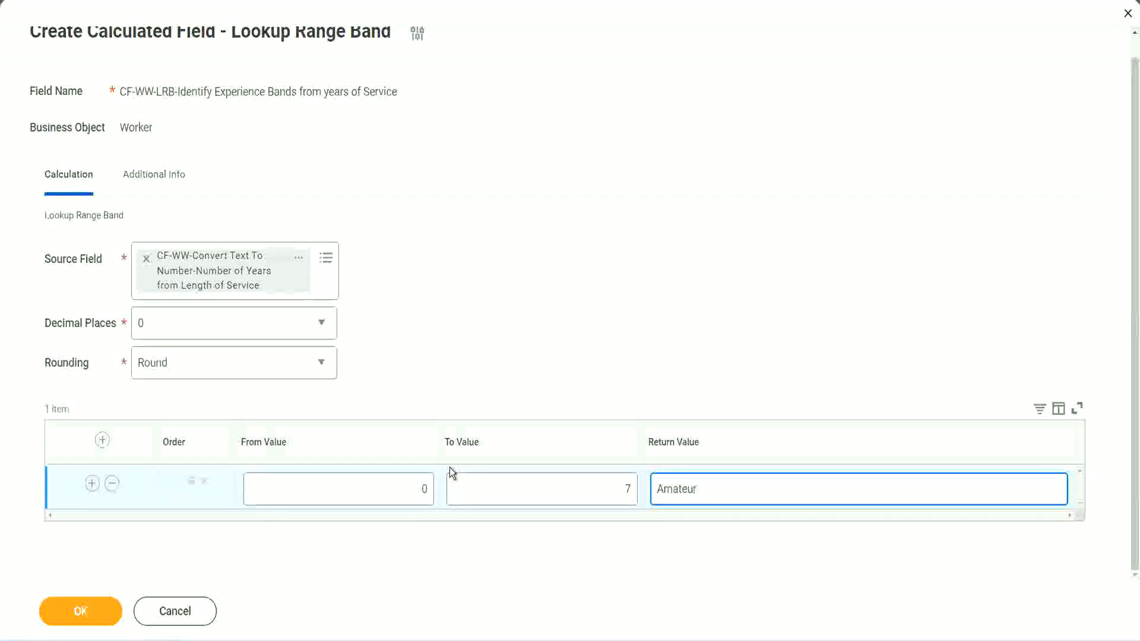
{"action": "left_click", "coordinate": [395, 498]}
{"action": "left_click", "coordinate": [610, 479]}
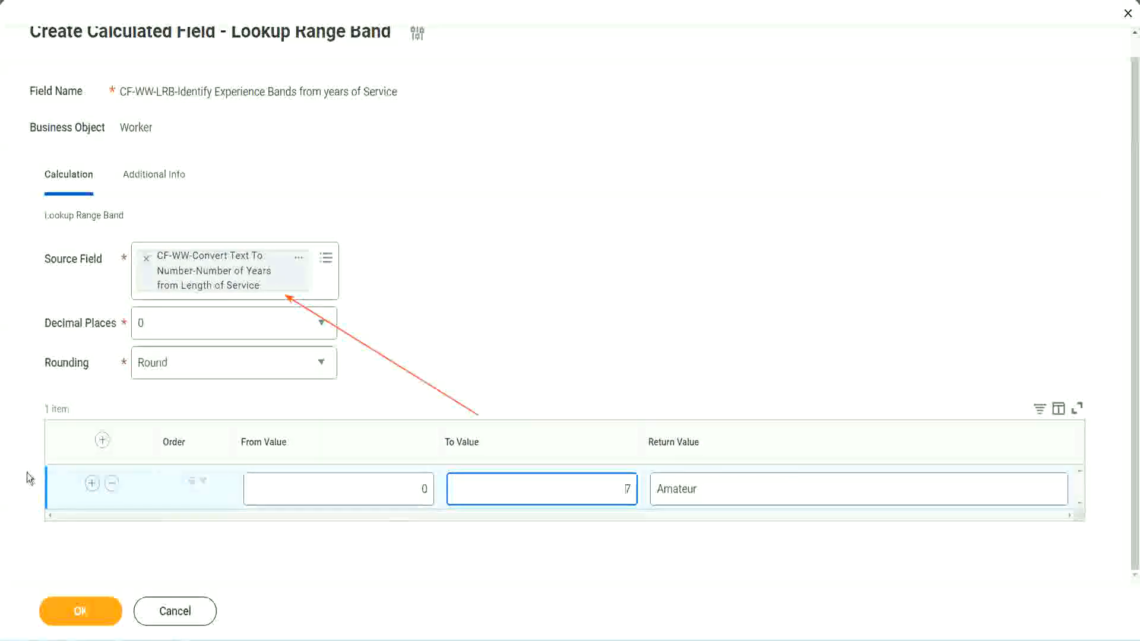
Add a second range row from 8 to 15 with the return value Experienced.
{"action": "left_click", "coordinate": [92, 484]}
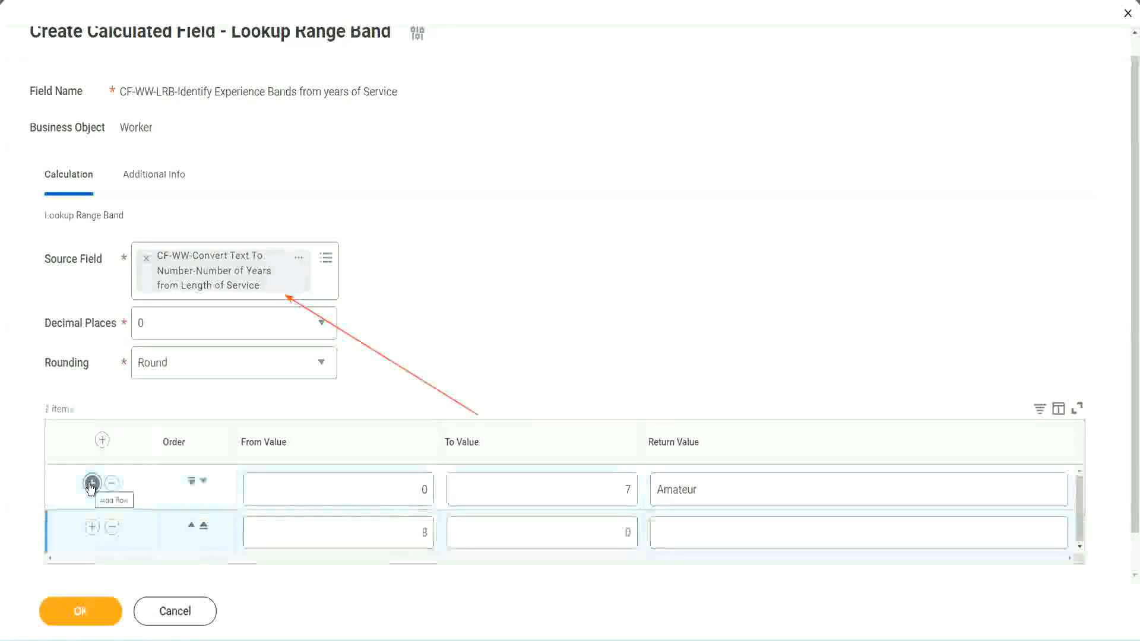
{"action": "double_click", "coordinate": [424, 532]}
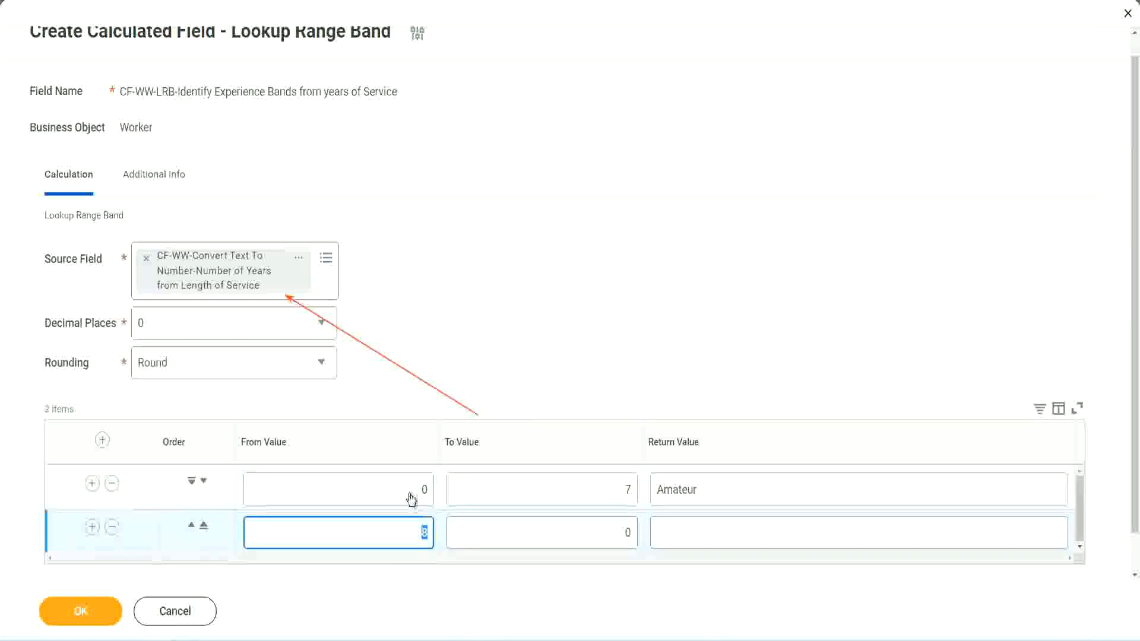
{"action": "left_click", "coordinate": [626, 489]}
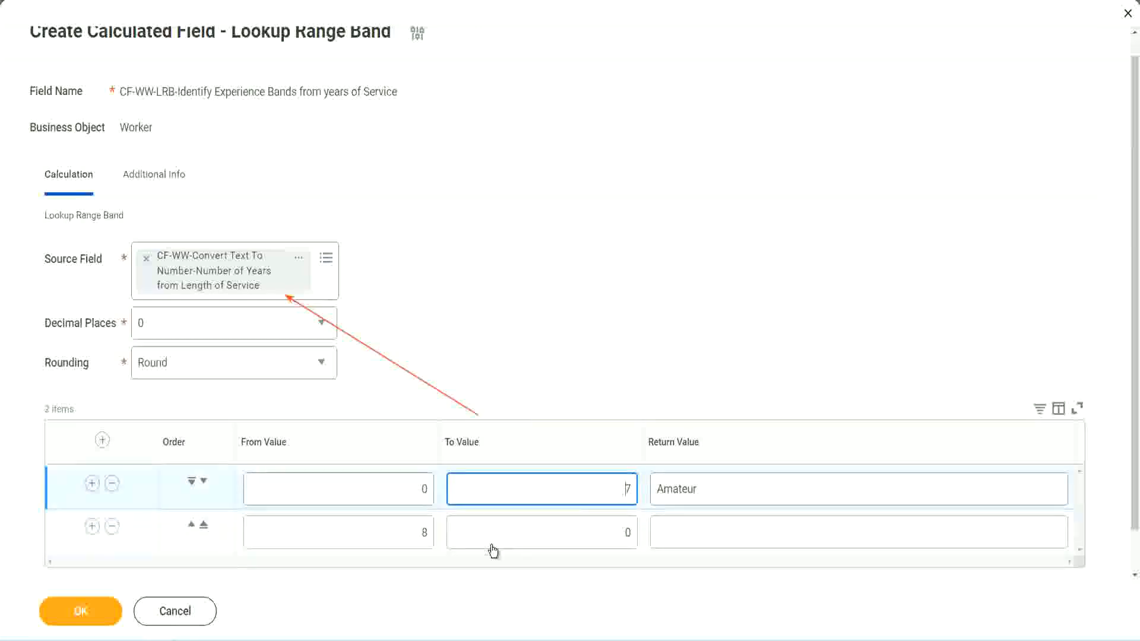
{"action": "double_click", "coordinate": [404, 533]}
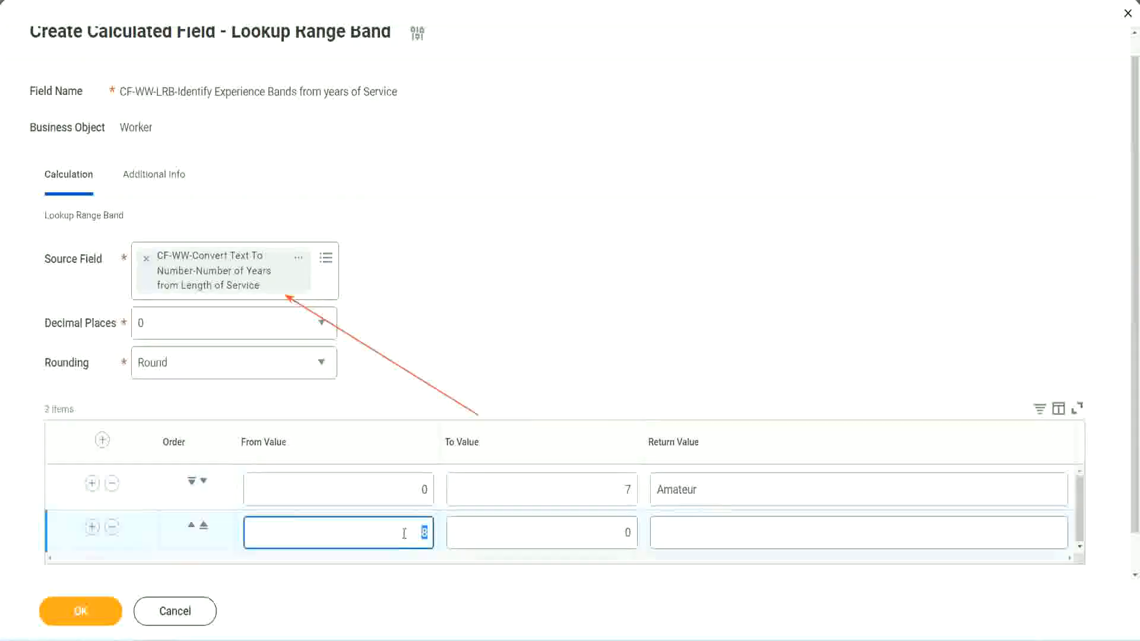
{"action": "left_click", "coordinate": [402, 532]}
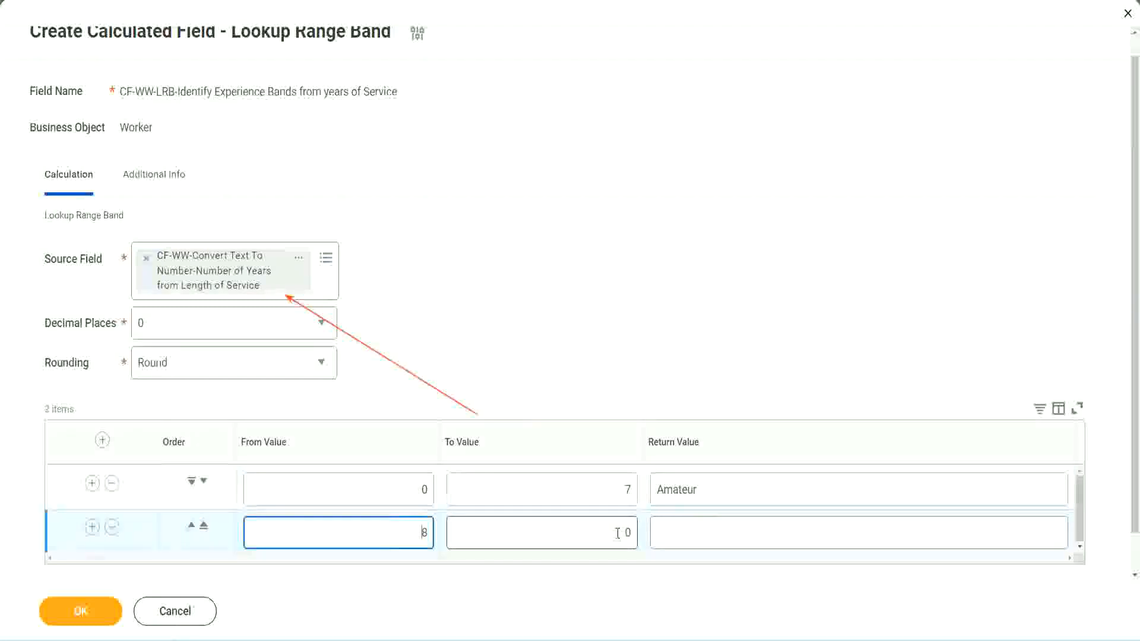
{"action": "left_click", "coordinate": [617, 533]}
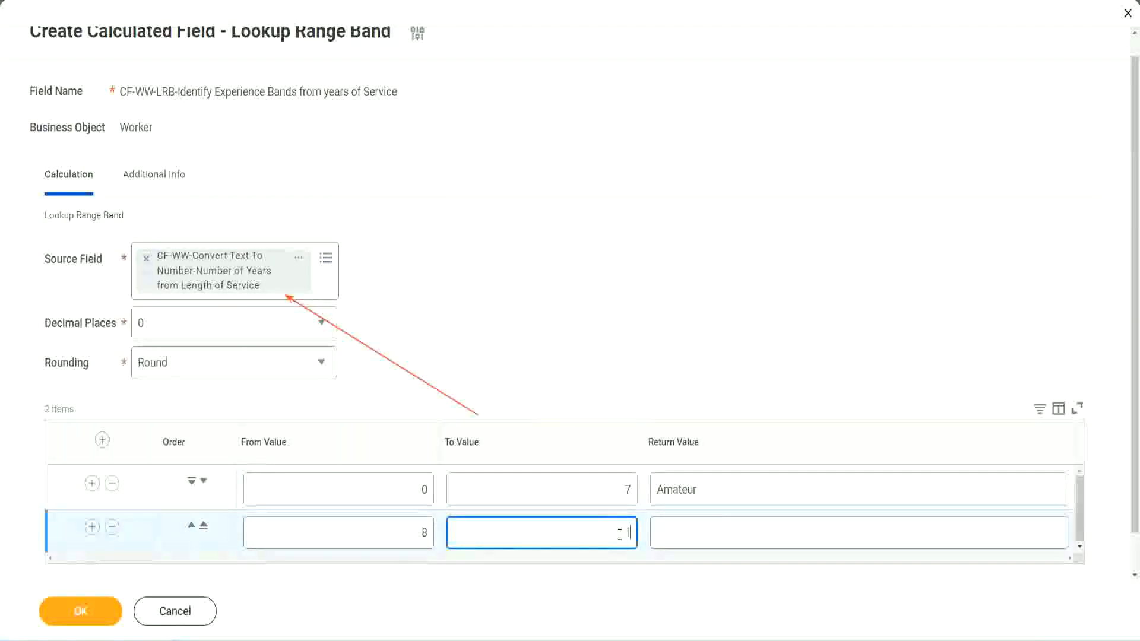
{"action": "type", "text": "15"}
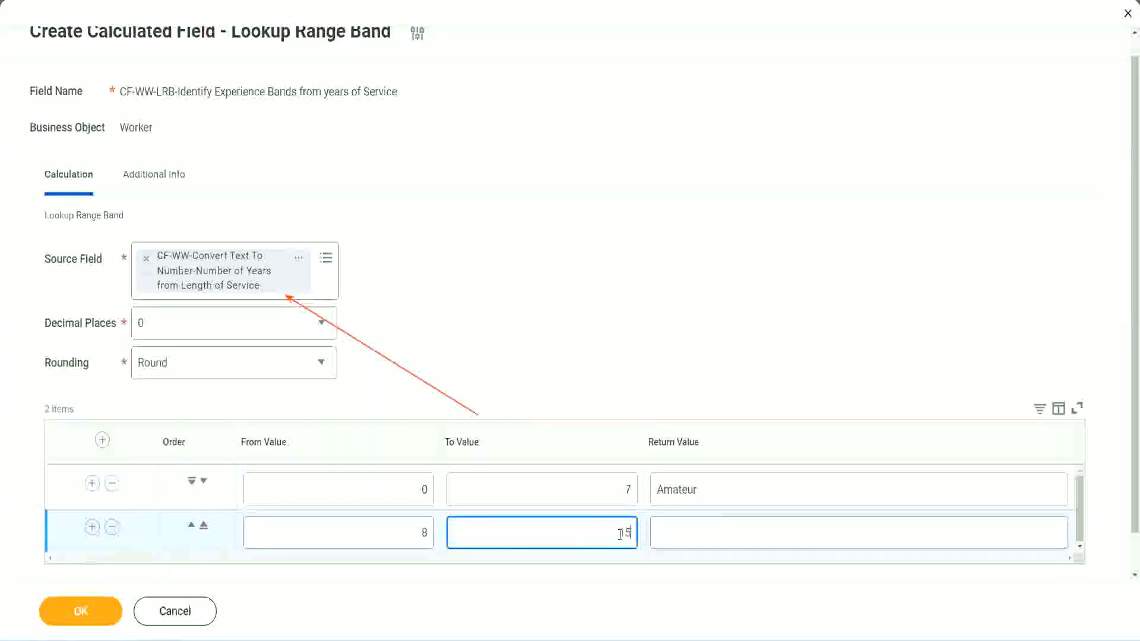
{"action": "left_click", "coordinate": [703, 529]}
{"action": "type", "text": "Ex"}
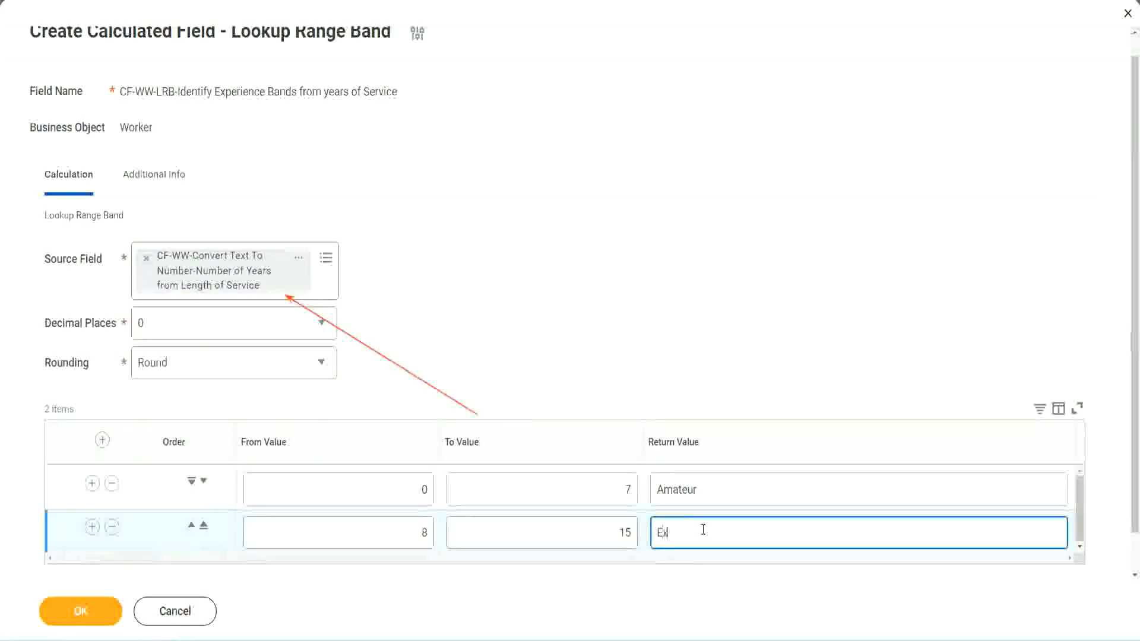
{"action": "type", "text": "perienced"}
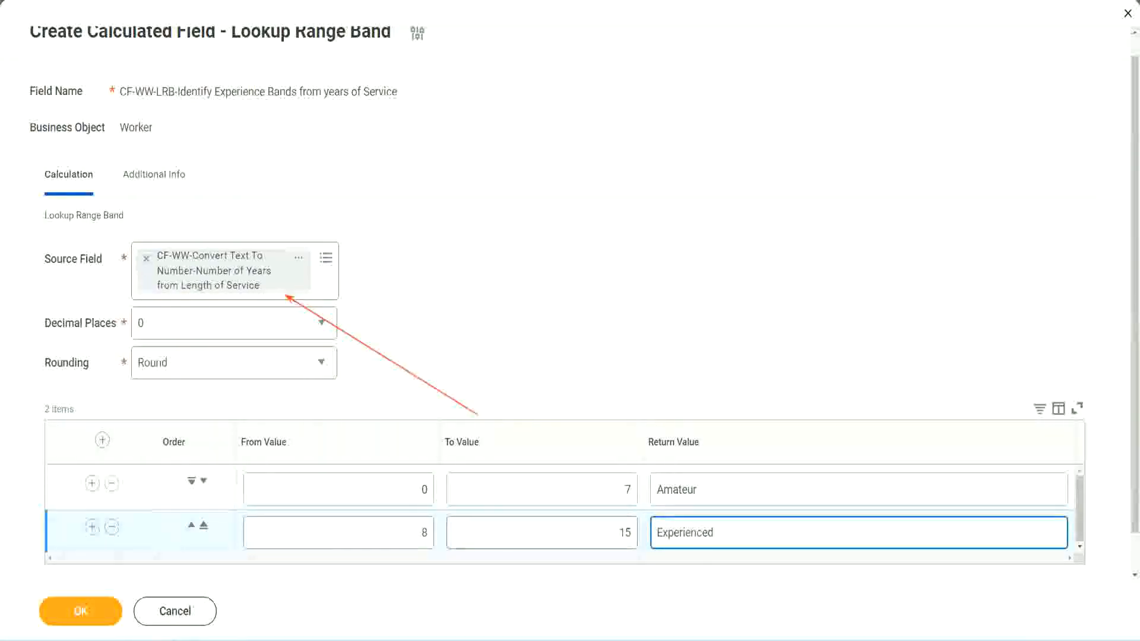
Add a third range row from 16 to 30 with the return value Senior.
{"action": "left_click", "coordinate": [92, 526]}
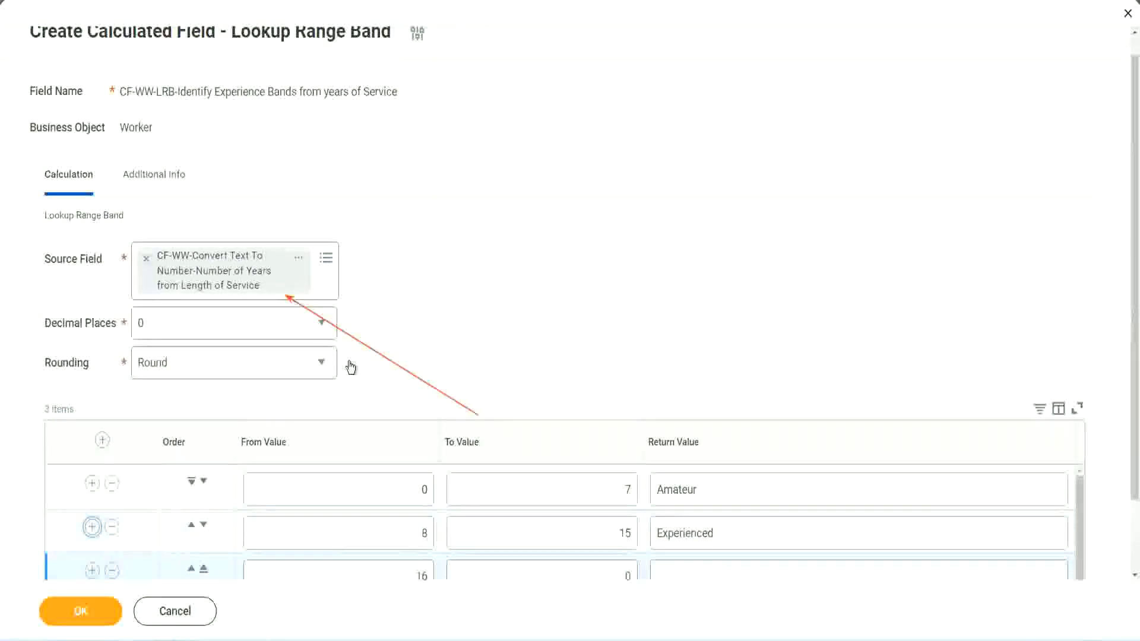
{"action": "scroll", "coordinate": [415, 361], "scroll_direction": "down", "scroll_amount": 2}
{"action": "left_click", "coordinate": [402, 491]}
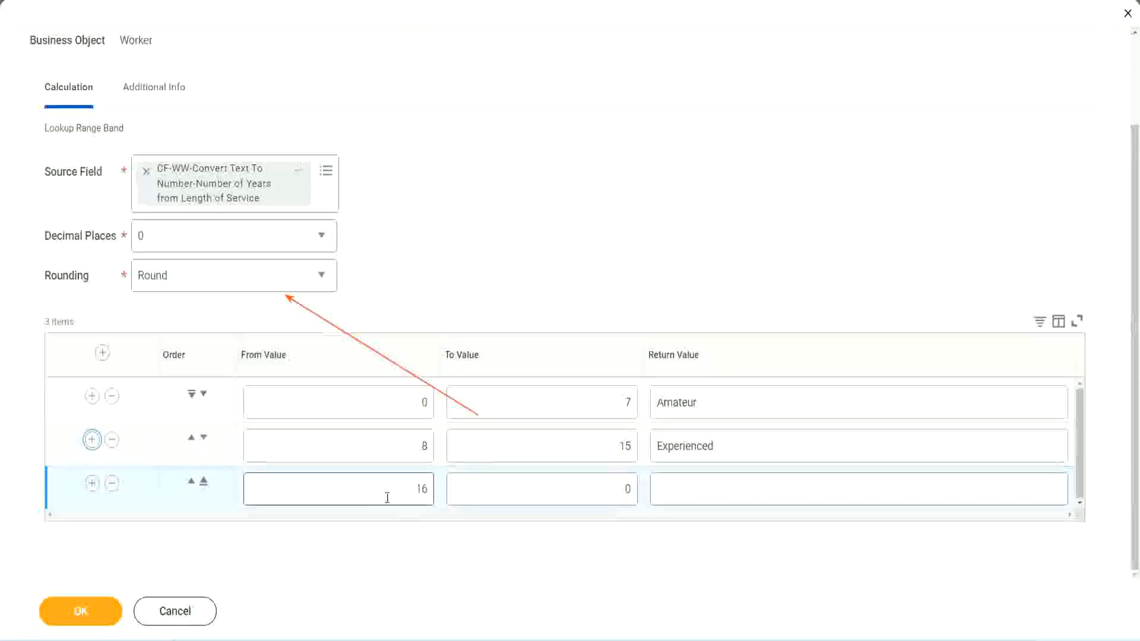
{"action": "left_click", "coordinate": [539, 489]}
{"action": "left_click", "coordinate": [606, 489]}
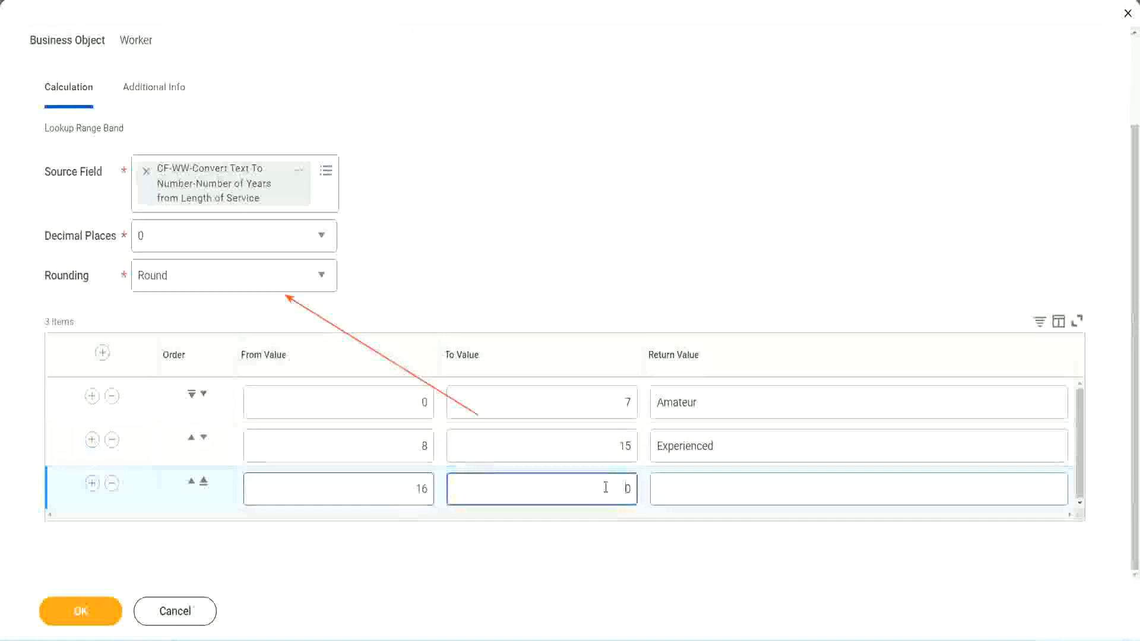
{"action": "type", "text": "3"}
{"action": "key", "text": "Tab"}
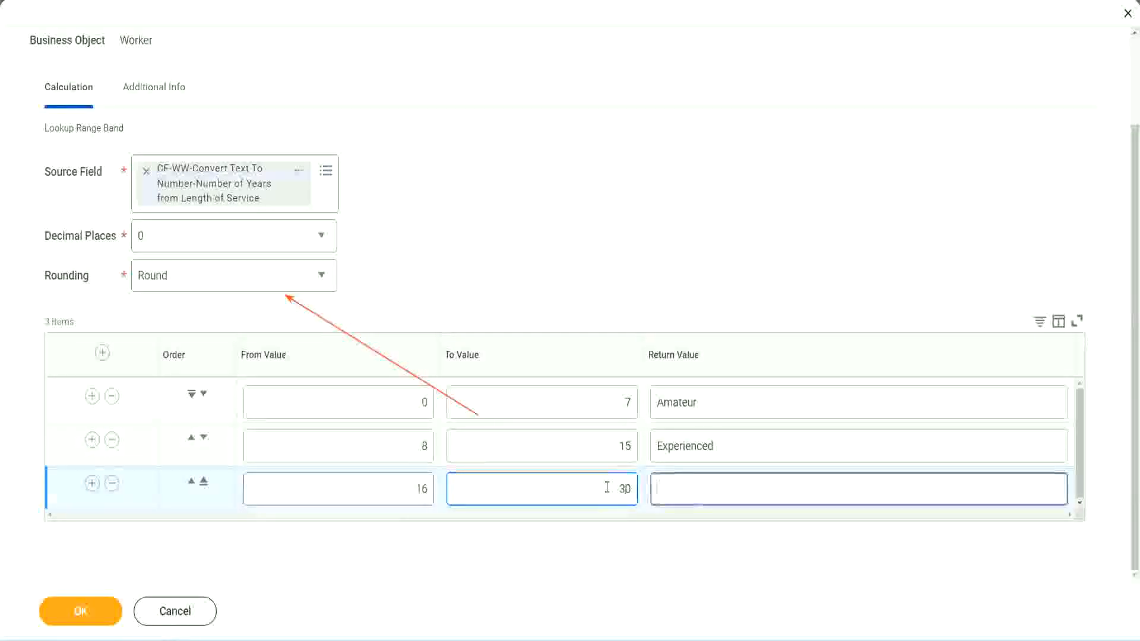
{"action": "type", "text": "L"}
{"action": "key", "text": "BackSpace"}
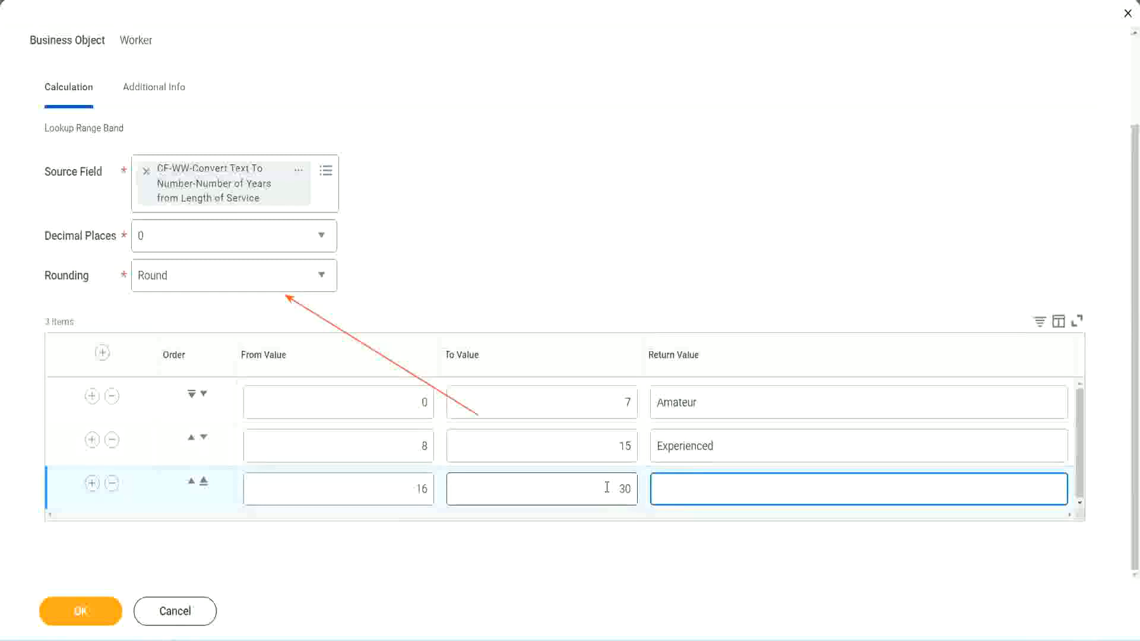
{"action": "type", "text": "Senior"}
Add a fourth range row from 31 to 1000 with the return value Legend.
{"action": "left_click", "coordinate": [91, 483]}
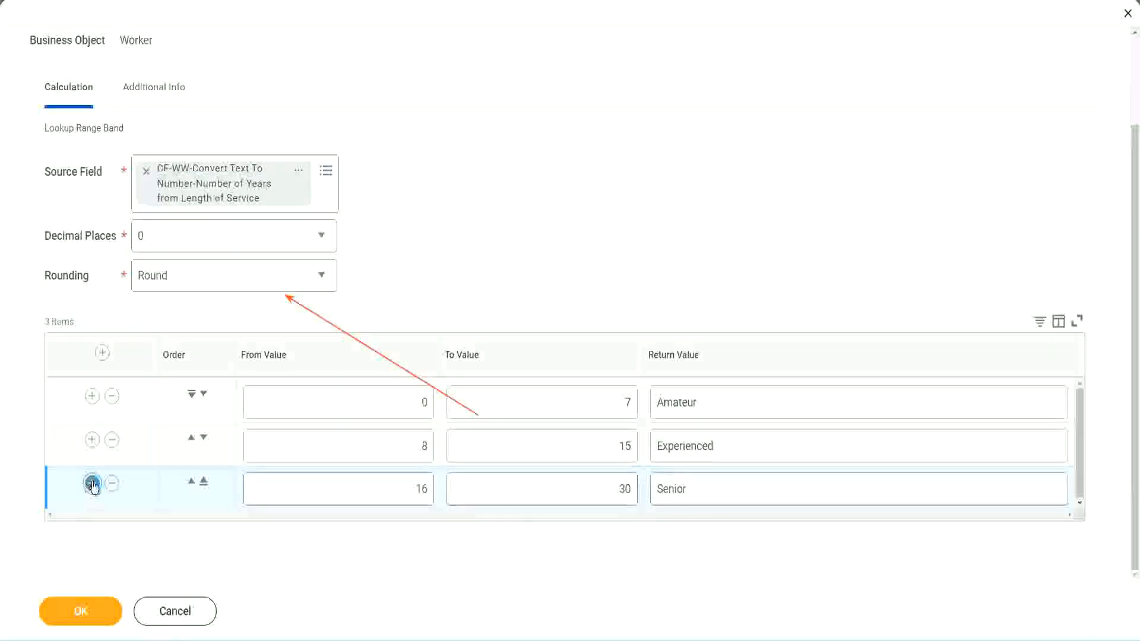
{"action": "double_click", "coordinate": [380, 482]}
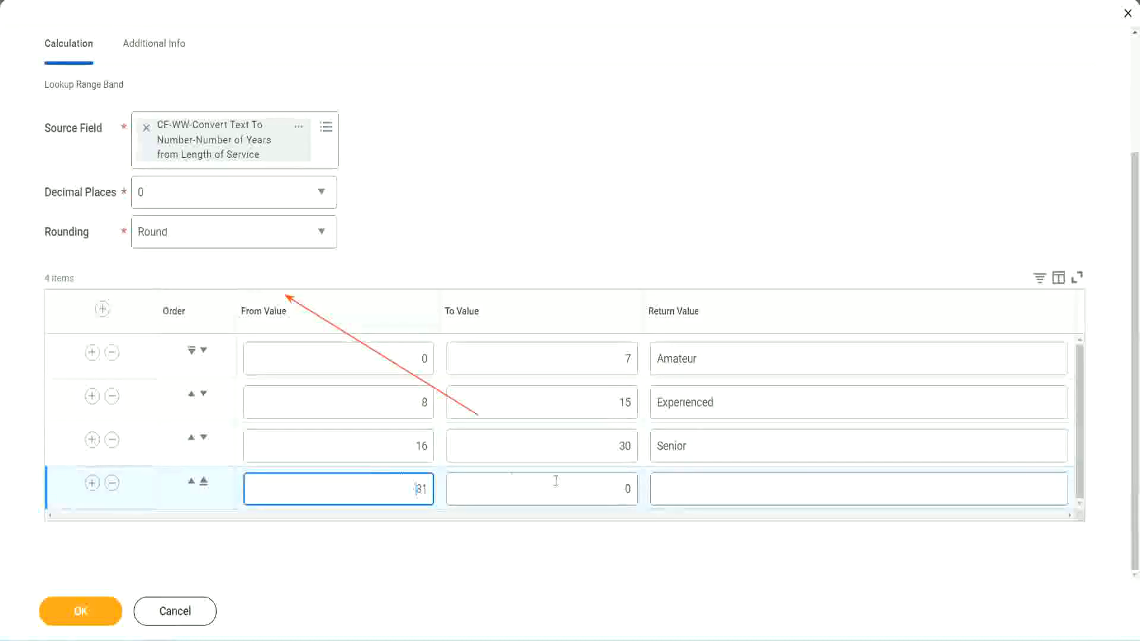
{"action": "left_click", "coordinate": [613, 489]}
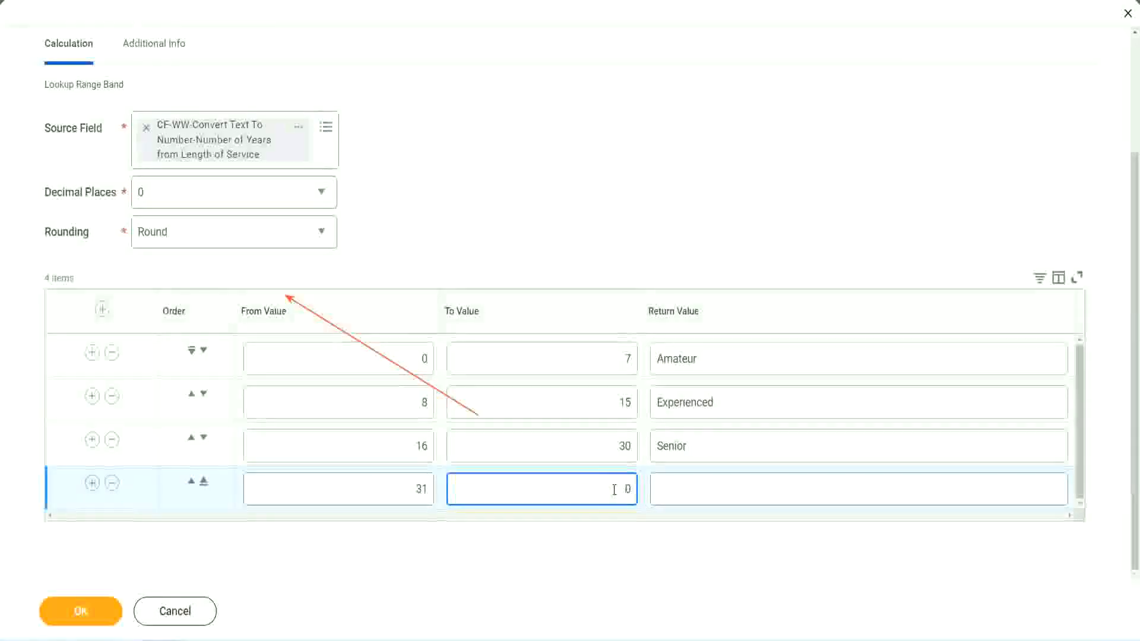
{"action": "type", "text": "1000"}
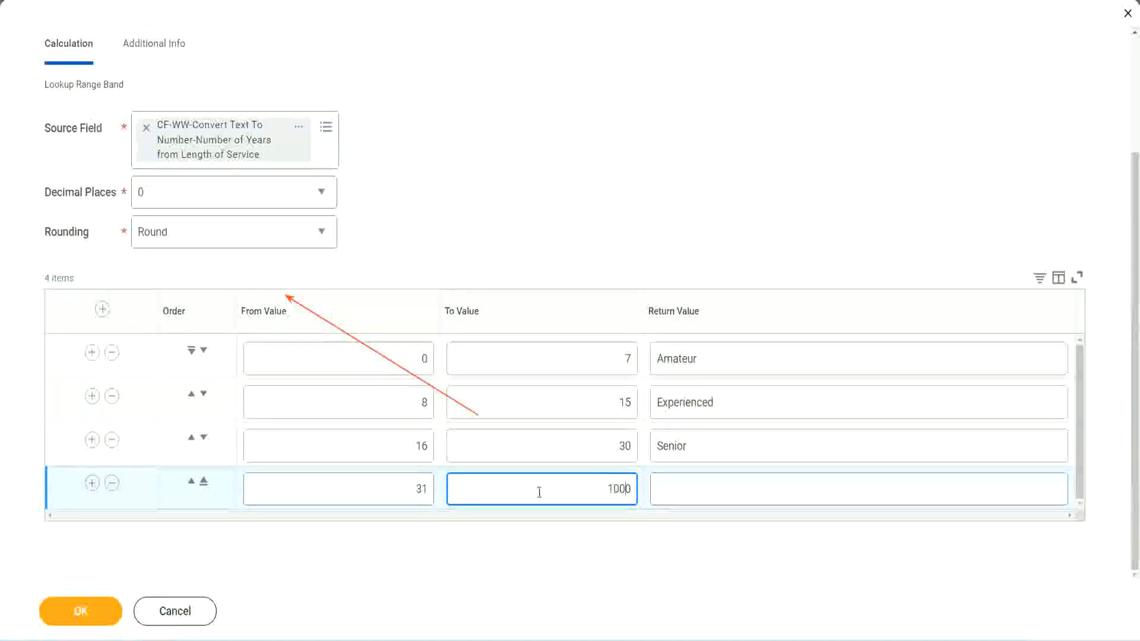
{"action": "left_click_drag", "start_coordinate": [593, 478], "coordinate": [664, 481]}
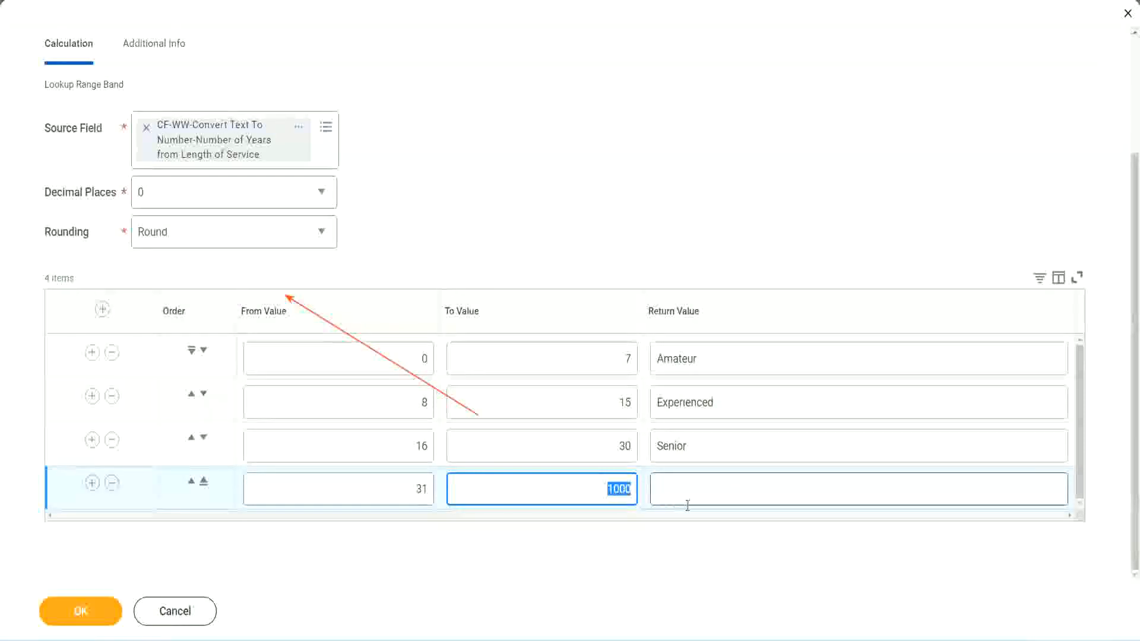
{"action": "left_click", "coordinate": [604, 485]}
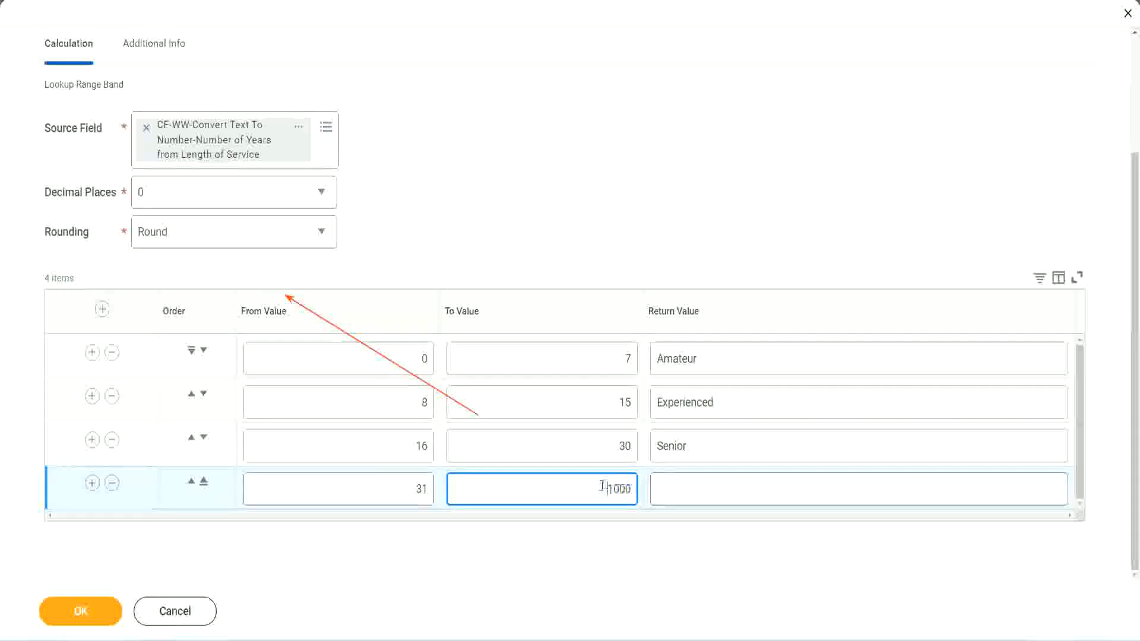
{"action": "left_click_drag", "start_coordinate": [597, 486], "coordinate": [639, 485]}
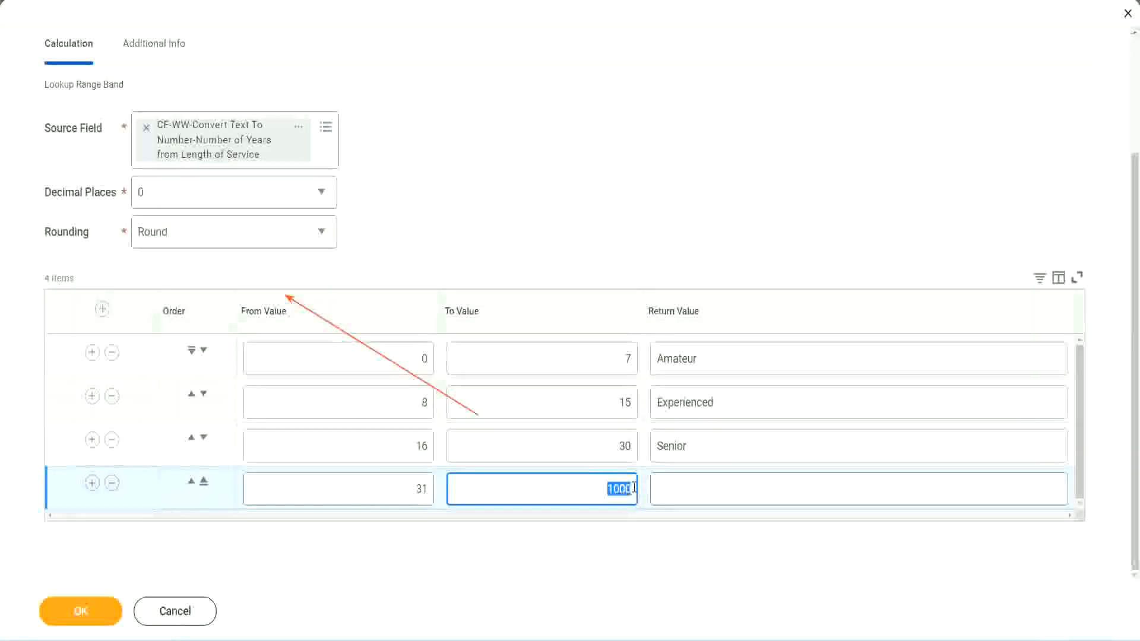
{"action": "left_click", "coordinate": [709, 489]}
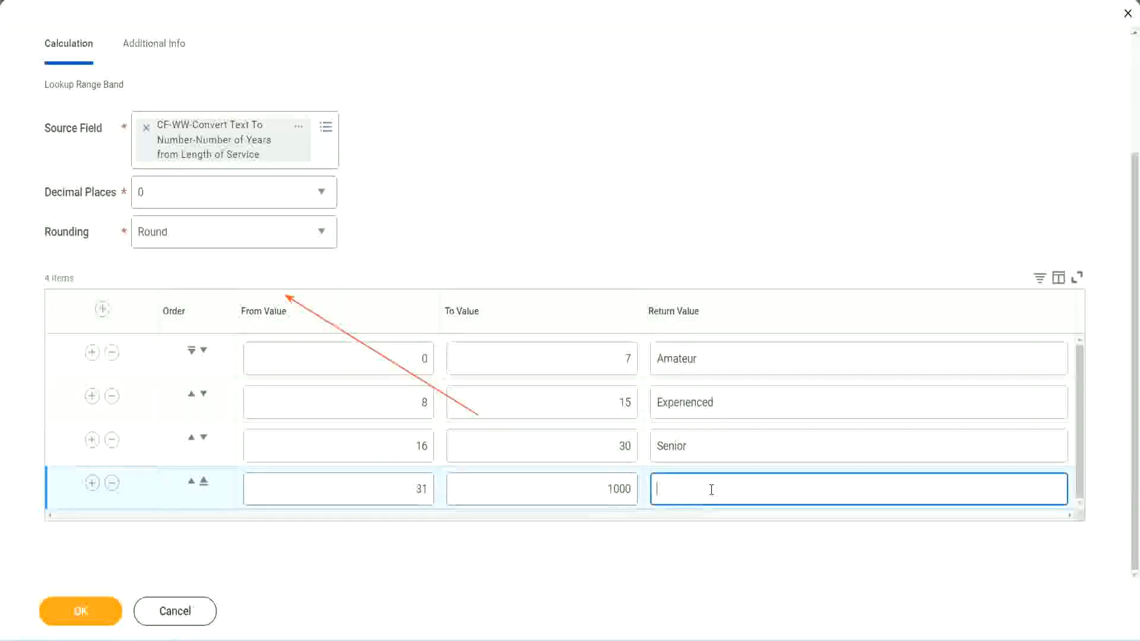
{"action": "type", "text": "Legend"}
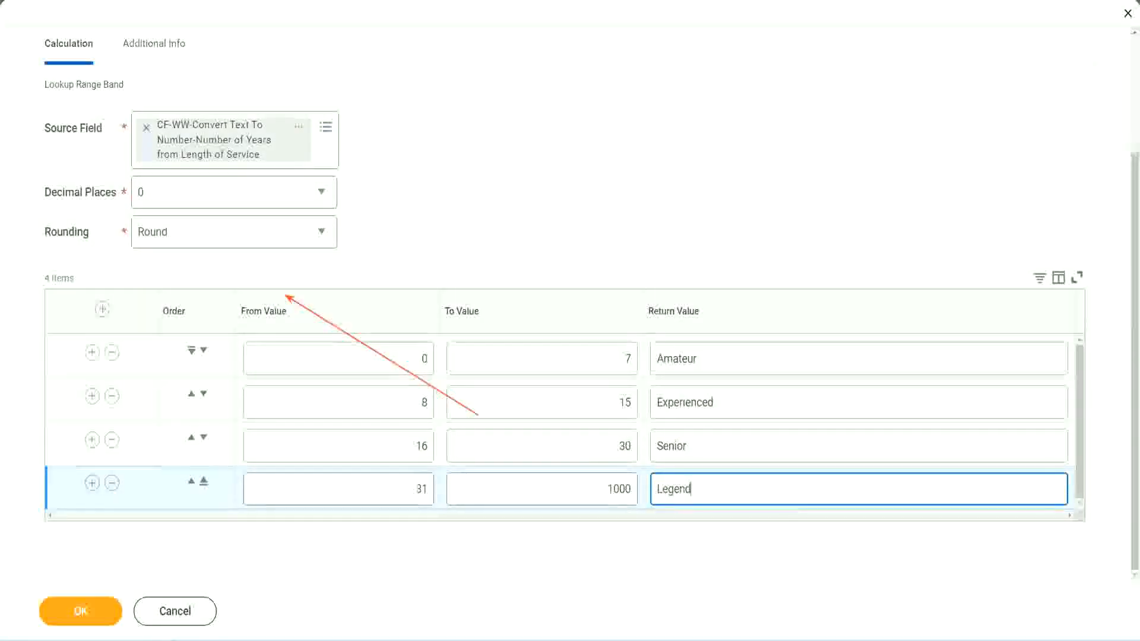
{"action": "left_click", "coordinate": [531, 199]}
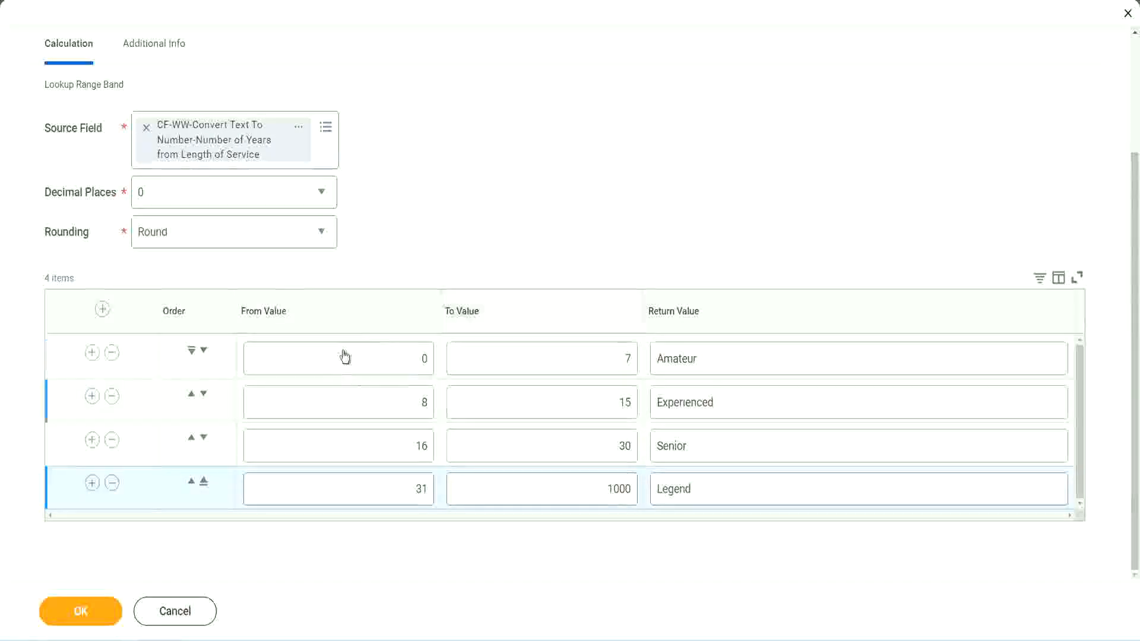
Review the range limits and return values of all four experience bands.
{"action": "double_click", "coordinate": [740, 356]}
{"action": "double_click", "coordinate": [737, 403]}
{"action": "double_click", "coordinate": [718, 456]}
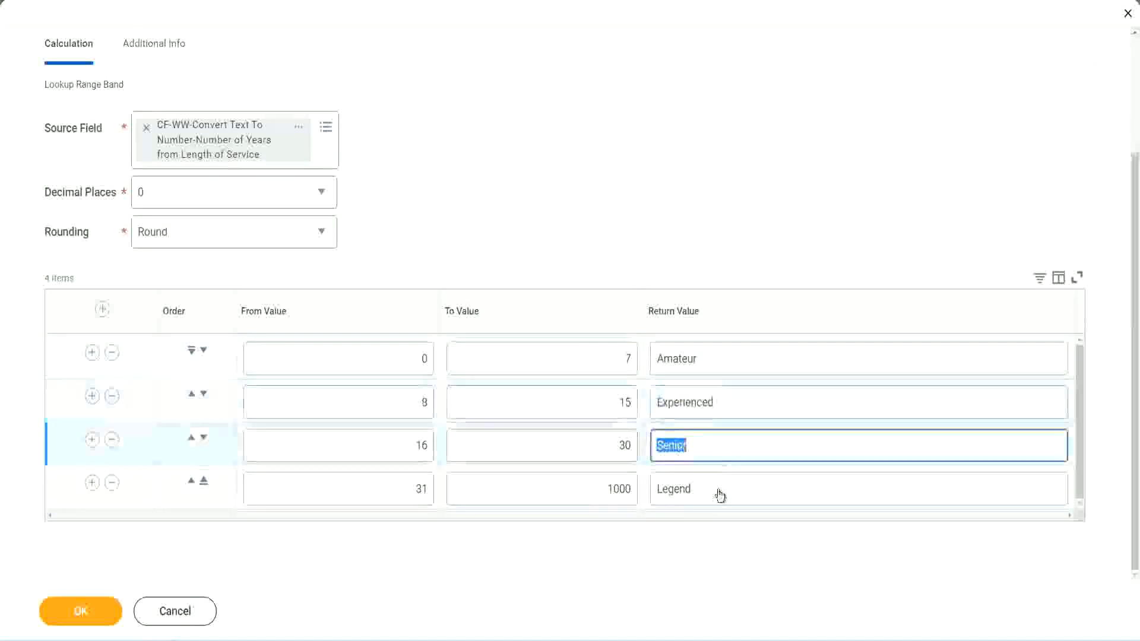
{"action": "double_click", "coordinate": [718, 490]}
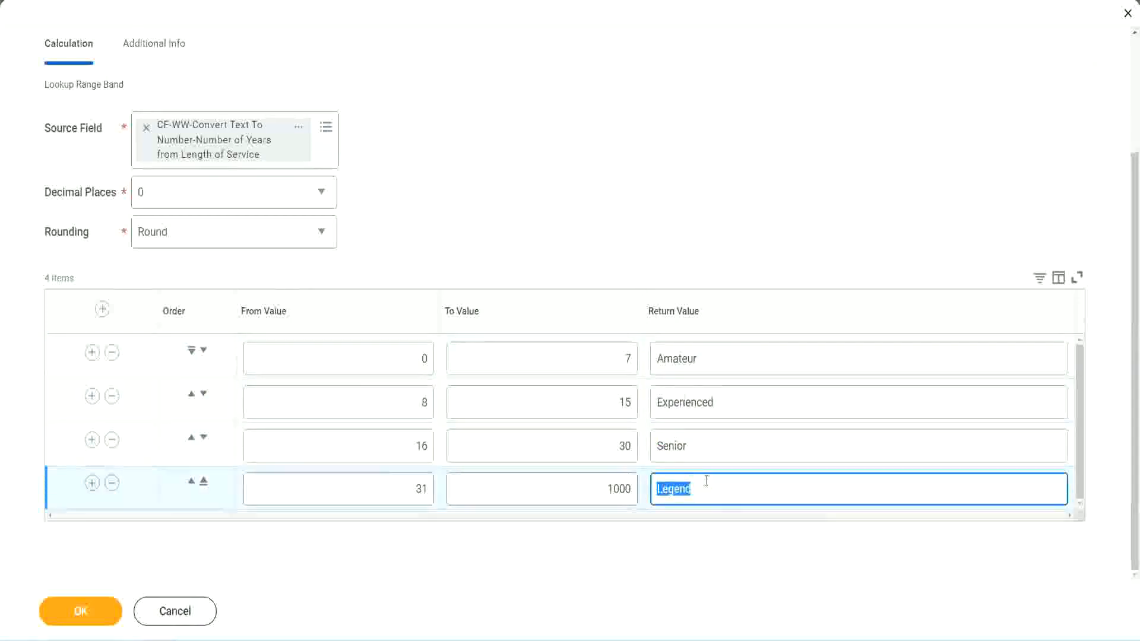
{"action": "left_click", "coordinate": [364, 364]}
{"action": "left_click", "coordinate": [583, 350]}
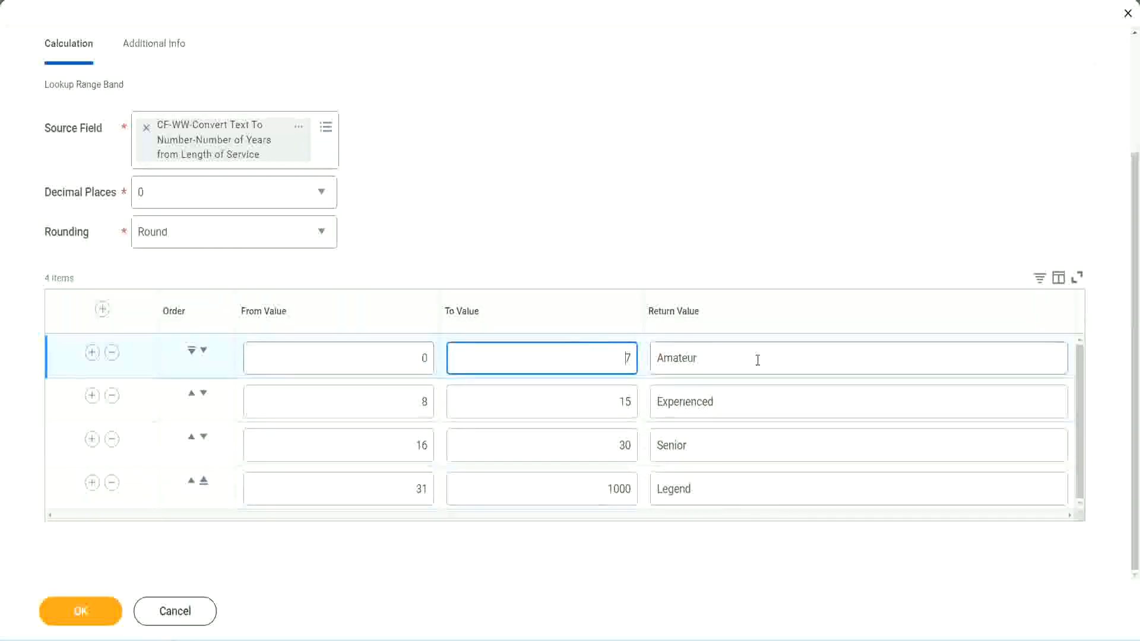
{"action": "double_click", "coordinate": [758, 360]}
{"action": "double_click", "coordinate": [735, 401]}
{"action": "double_click", "coordinate": [725, 451]}
{"action": "double_click", "coordinate": [718, 487]}
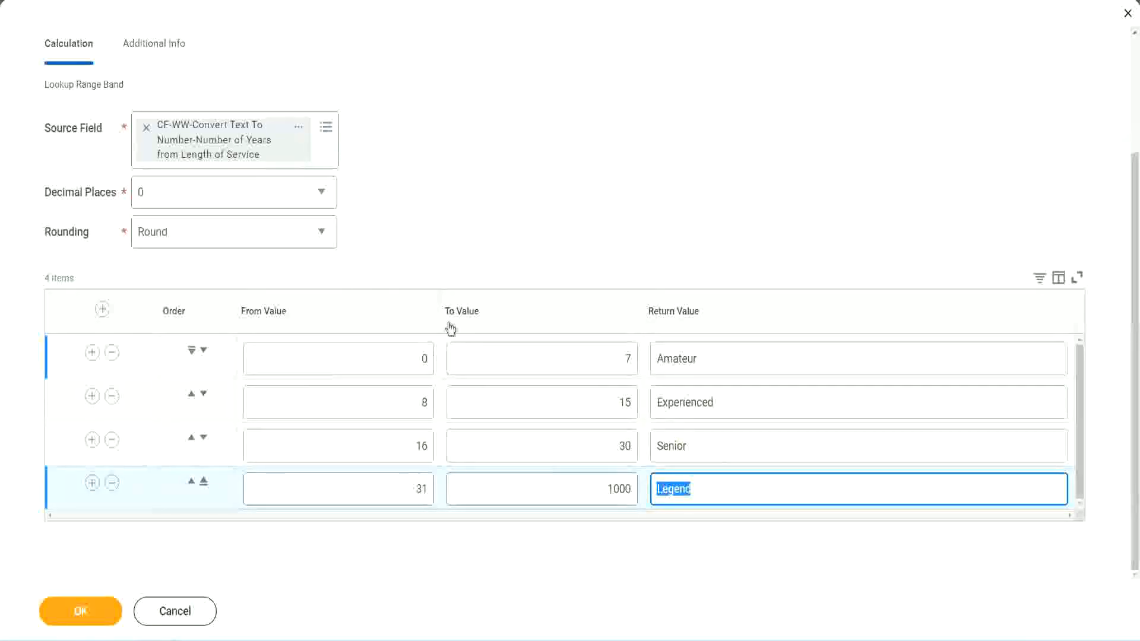
{"action": "left_click", "coordinate": [528, 249]}
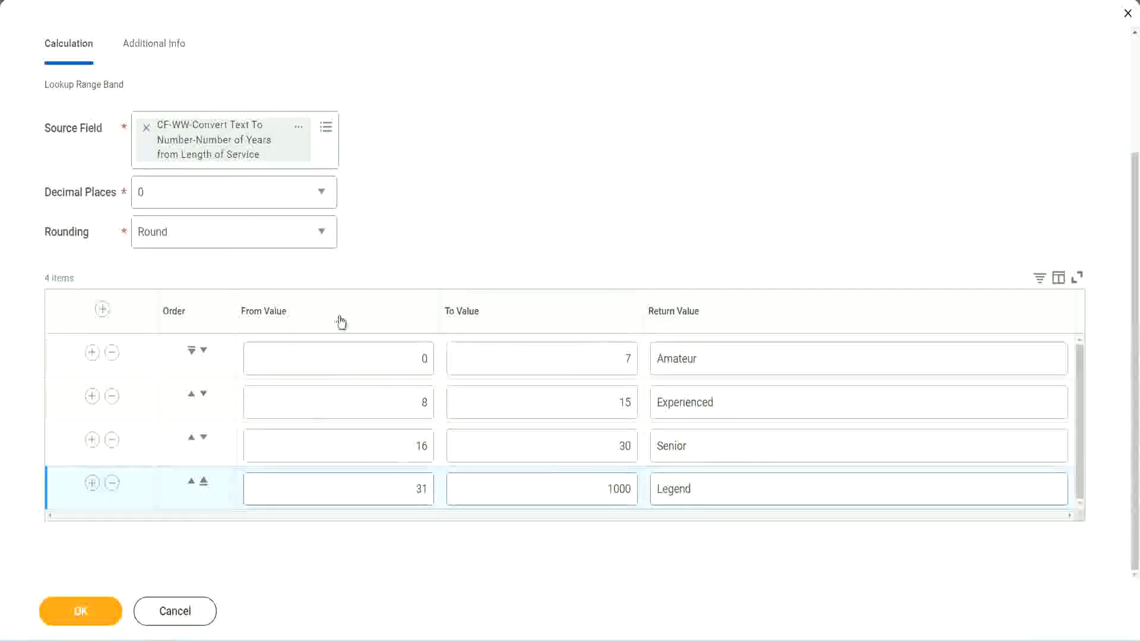
Save the lookup range band calculated field and copy its name from the save confirmation.
{"action": "left_click", "coordinate": [79, 610]}
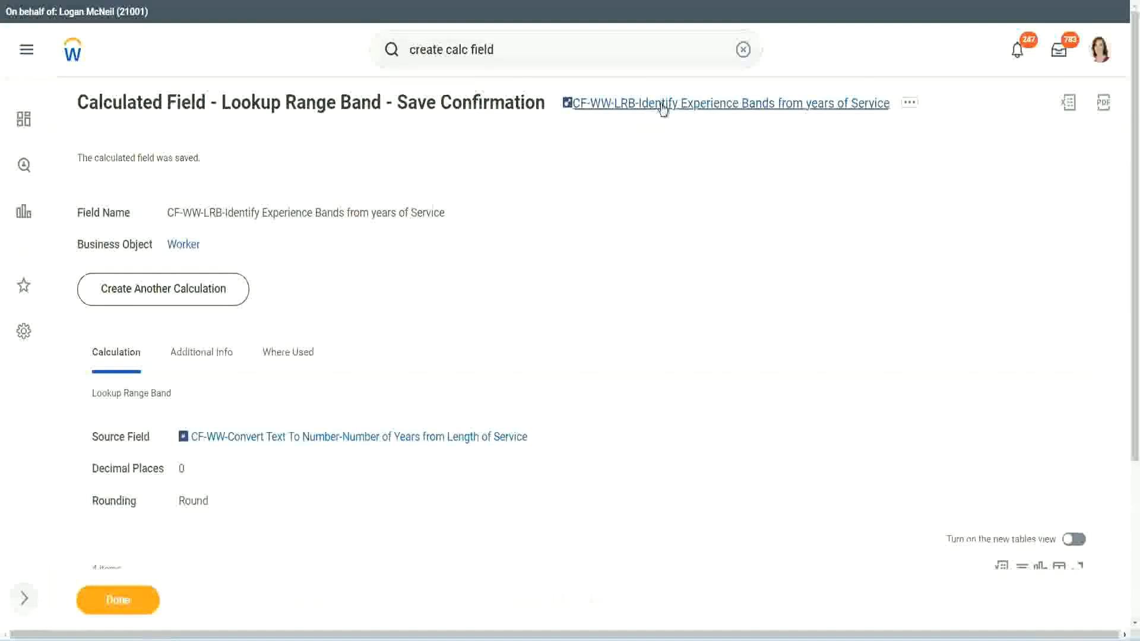
{"action": "right_click", "coordinate": [660, 109]}
{"action": "left_click", "coordinate": [676, 178]}
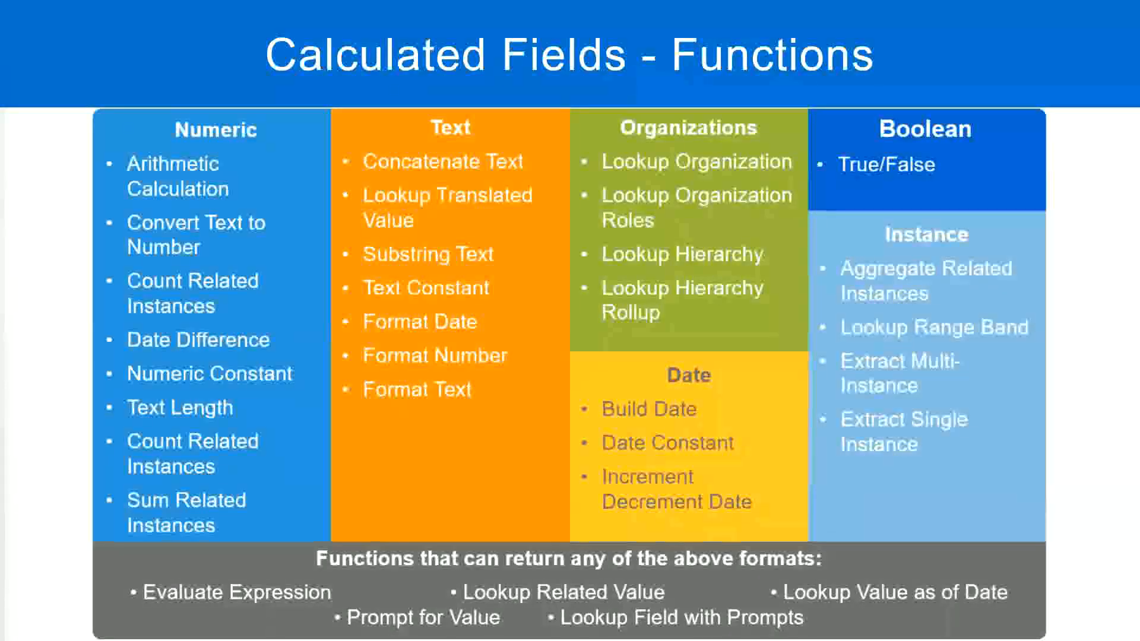
Switch to the Notepad++ notes and add the amount 10,000 USD below the Eval Expression section.
{"action": "key", "text": "alt+Tab"}
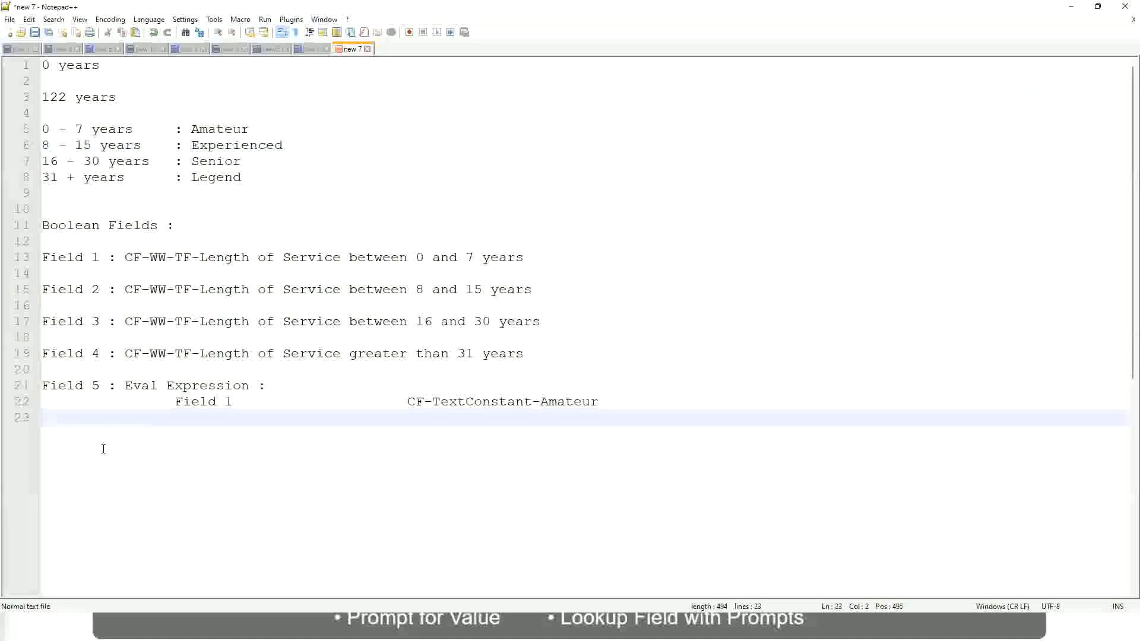
{"action": "key", "text": "Return"}
{"action": "key", "text": "Return"}
{"action": "key", "text": "Return"}
{"action": "key", "text": "Home"}
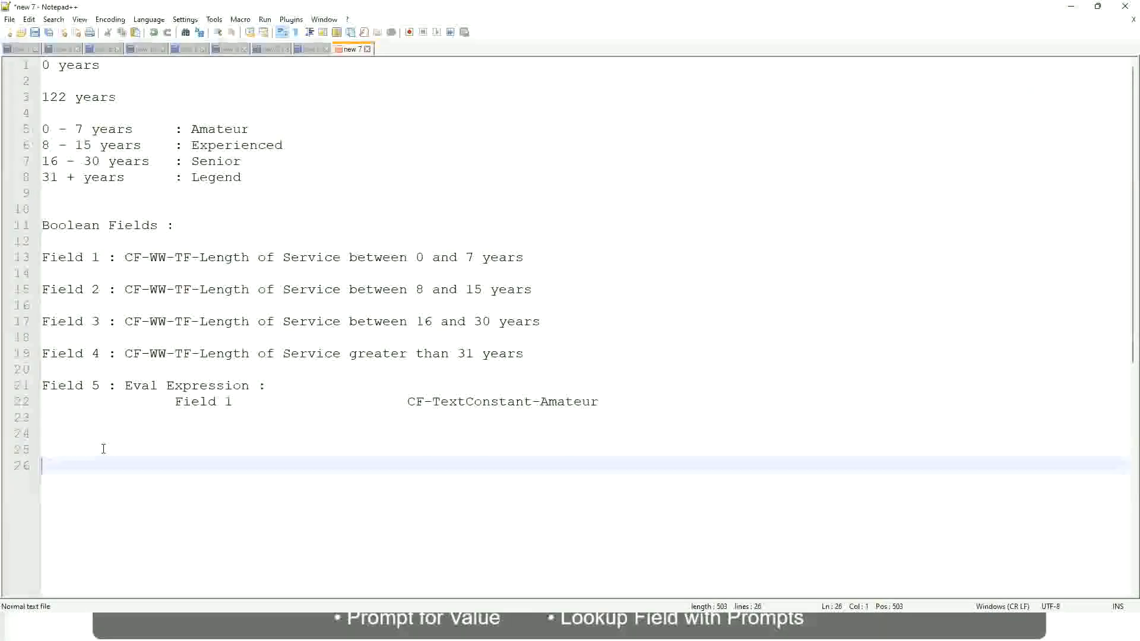
{"action": "type", "text": "10,000 USD"}
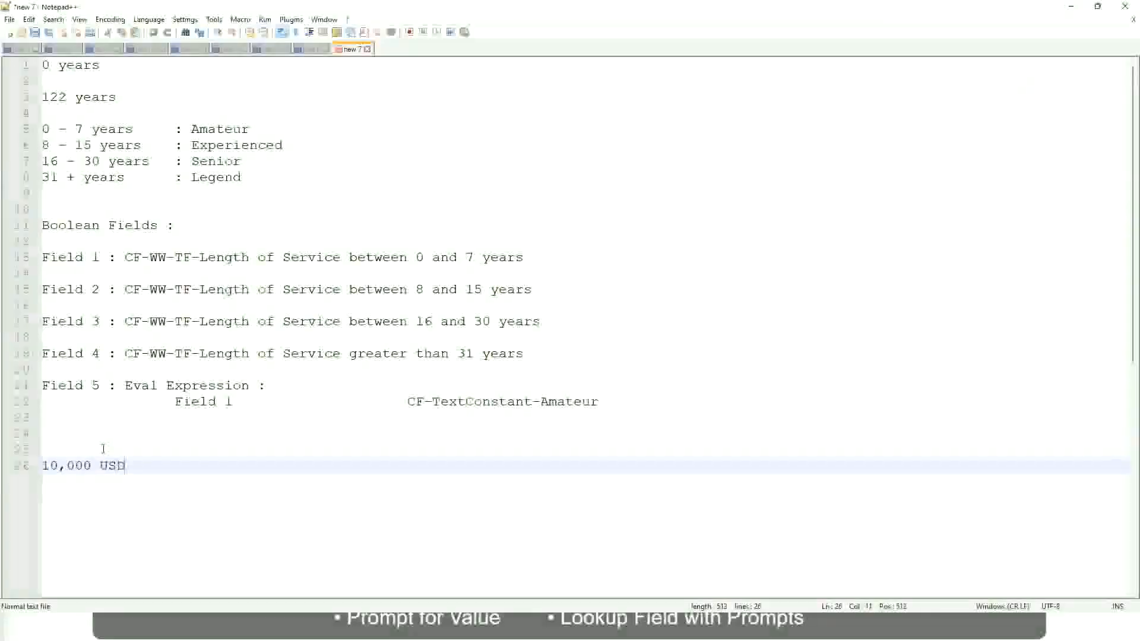
Add a second amount of 1,000,000 on the same line, spaced well apart from 10,000 USD.
{"action": "key", "text": "Tab"}
{"action": "key", "text": "Tab"}
{"action": "key", "text": "Tab"}
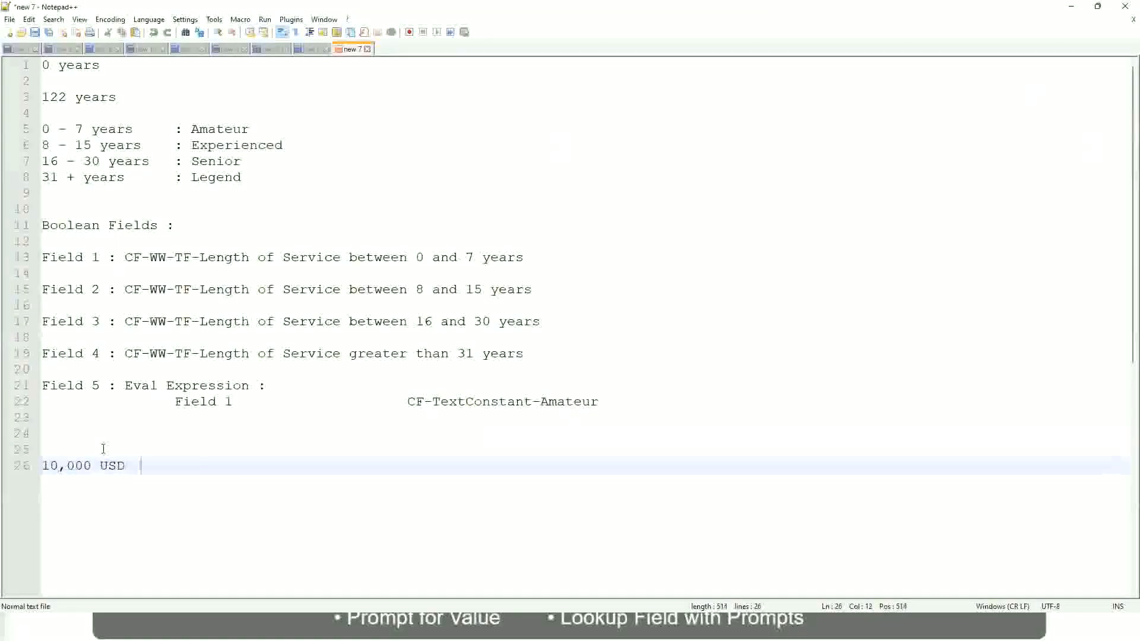
{"action": "key", "text": "Tab"}
{"action": "key", "text": "Tab"}
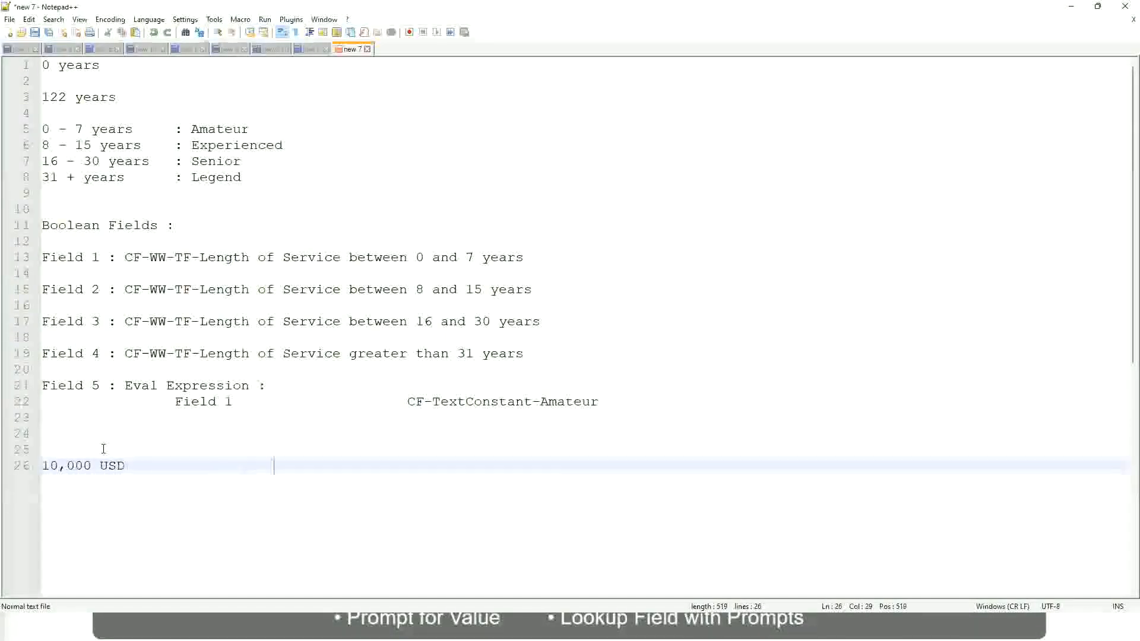
{"action": "type", "text": "1,00"}
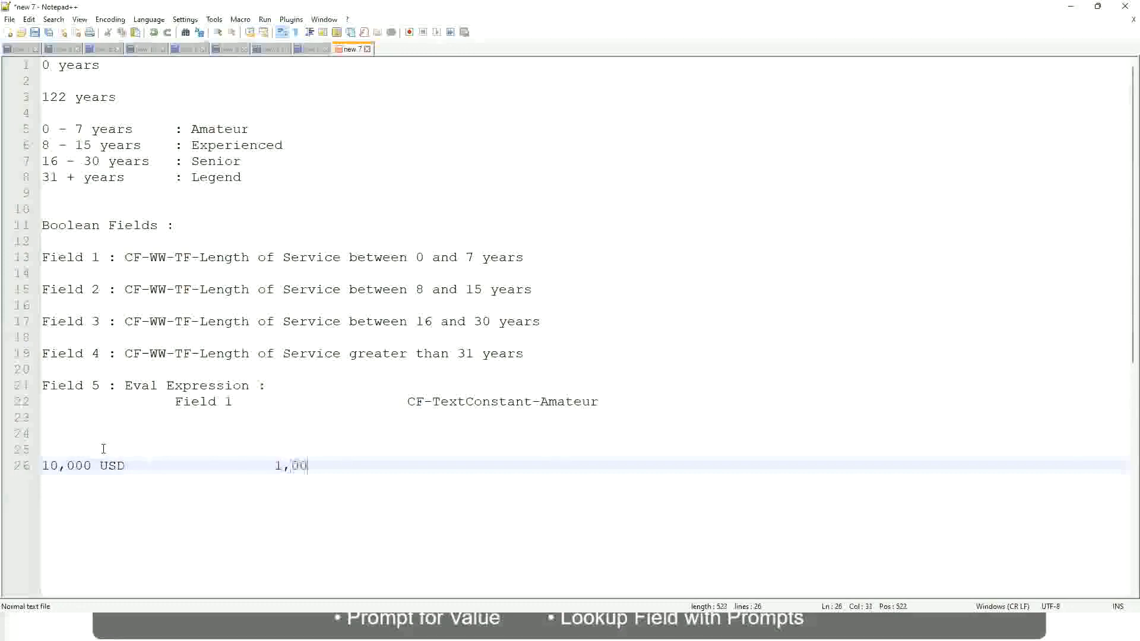
{"action": "type", "text": "0,000"}
Append the currency USD to the 1,000,000 amount.
{"action": "key", "text": "Left"}
{"action": "key", "text": "Left"}
{"action": "key", "text": "Left"}
{"action": "key", "text": "Left"}
{"action": "key", "text": "Left"}
{"action": "key", "text": "Left"}
{"action": "key", "text": "Left"}
{"action": "key", "text": "Left"}
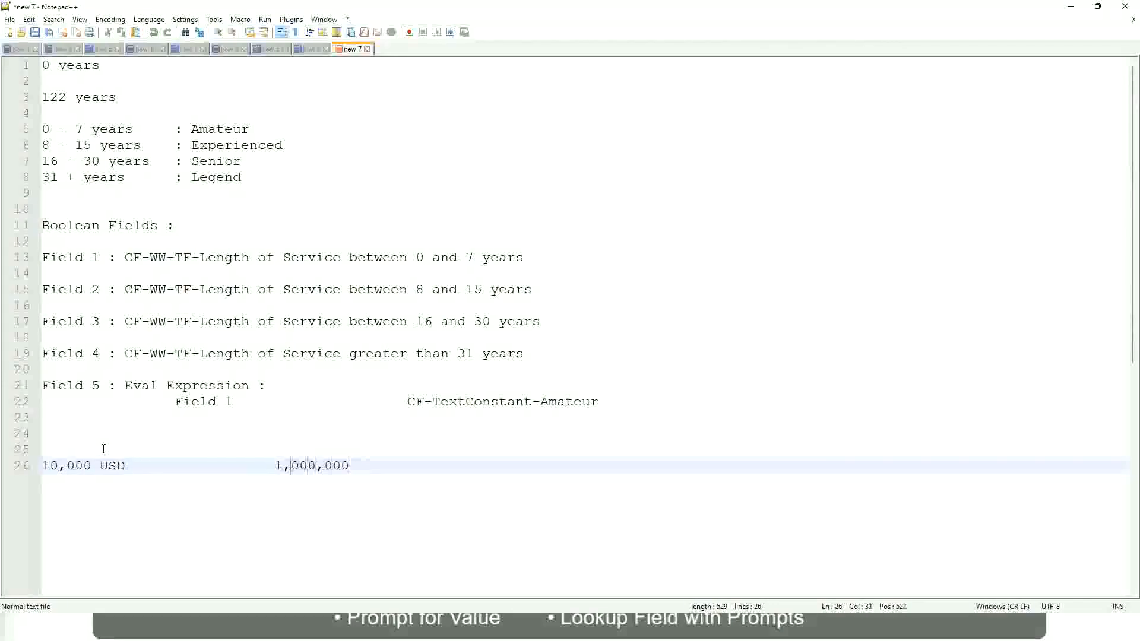
{"action": "key", "text": "Right"}
{"action": "key", "text": "Right"}
{"action": "key", "text": "Right"}
{"action": "key", "text": "Right"}
{"action": "key", "text": "Right"}
{"action": "key", "text": "Right"}
{"action": "key", "text": "Right"}
{"action": "key", "text": "Right"}
{"action": "key", "text": "Right"}
{"action": "key", "text": "Right"}
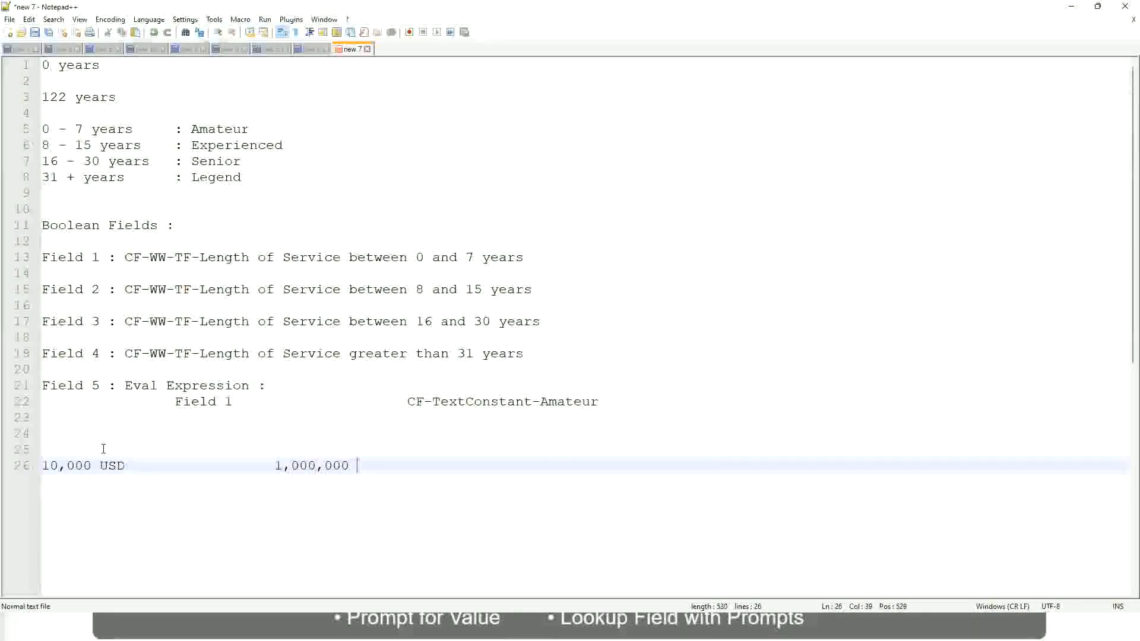
{"action": "type", "text": "USD"}
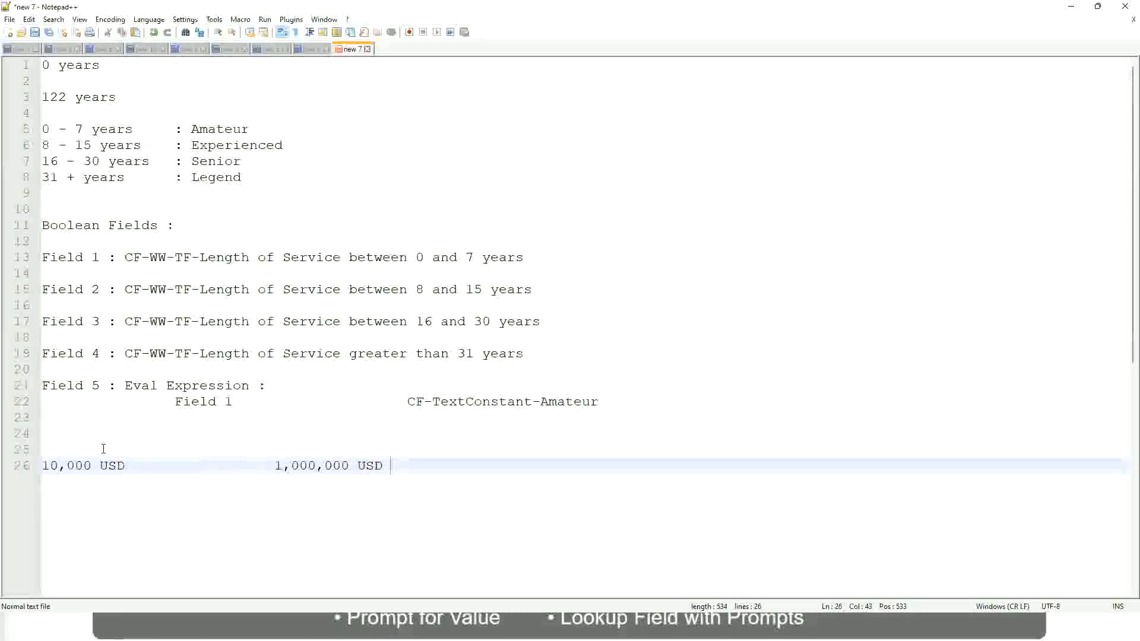
Below the USD amounts, after a blank line, add the band 10 - 50,000 with the label Low.
{"action": "key", "text": "Return"}
{"action": "key", "text": "Return"}
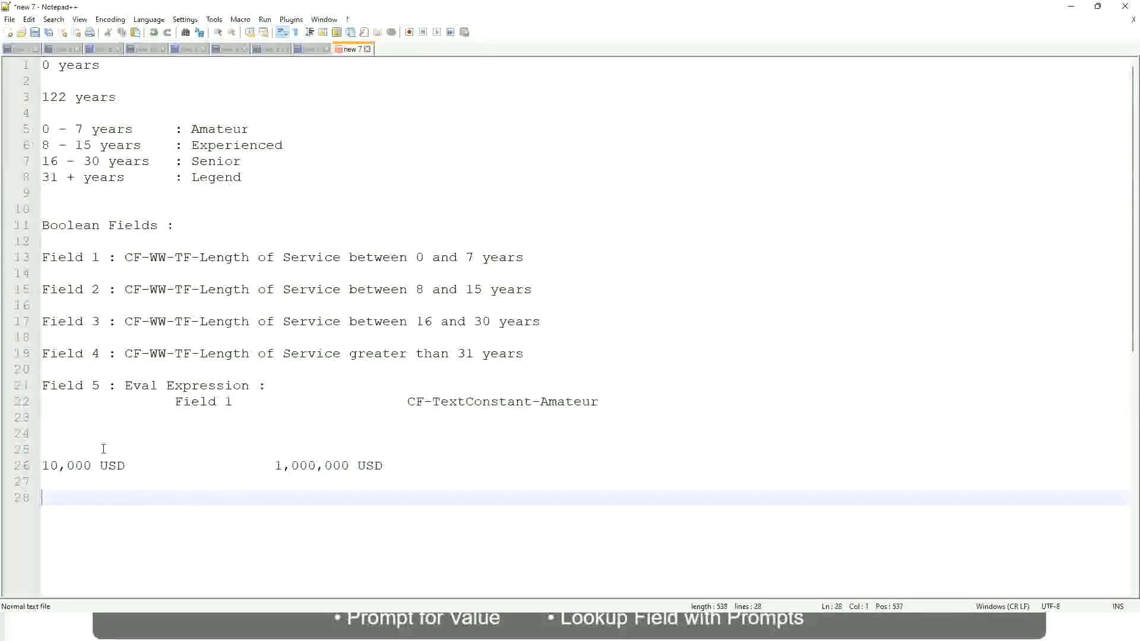
{"action": "type", "text": "10 - 50,000"}
{"action": "key", "text": "Tab"}
{"action": "key", "text": "Tab"}
{"action": "key", "text": "Tab"}
{"action": "key", "text": "Tab"}
{"action": "type", "text": ": Low"}
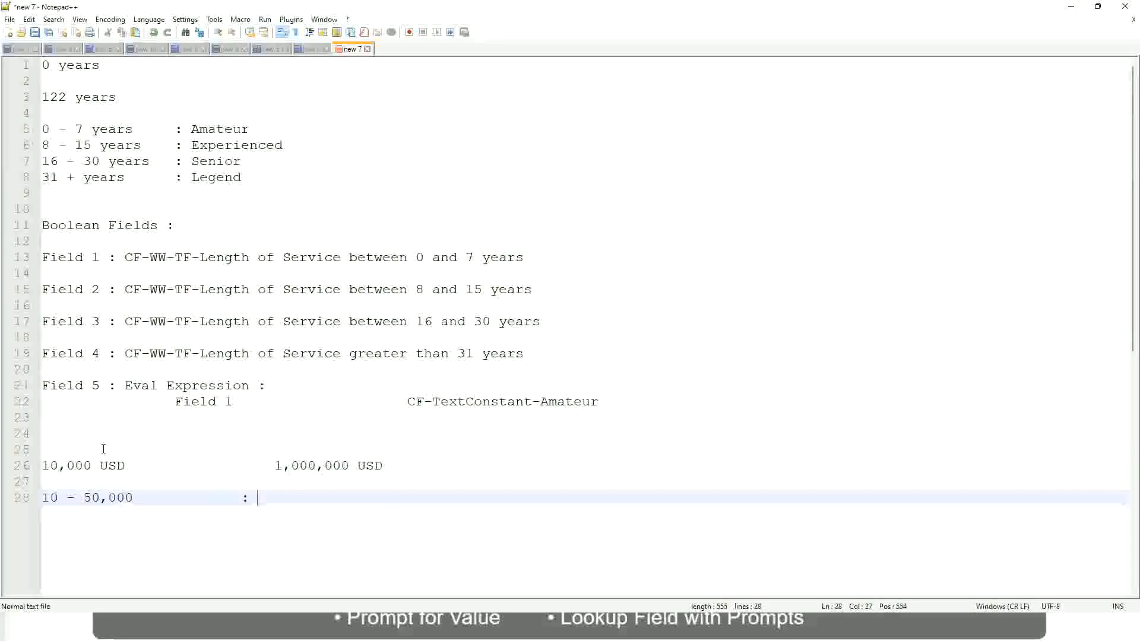
Add the band 50,001 - 150,000 with the label Medium directly under the Low band.
{"action": "key", "text": "Return"}
{"action": "key", "text": "Return"}
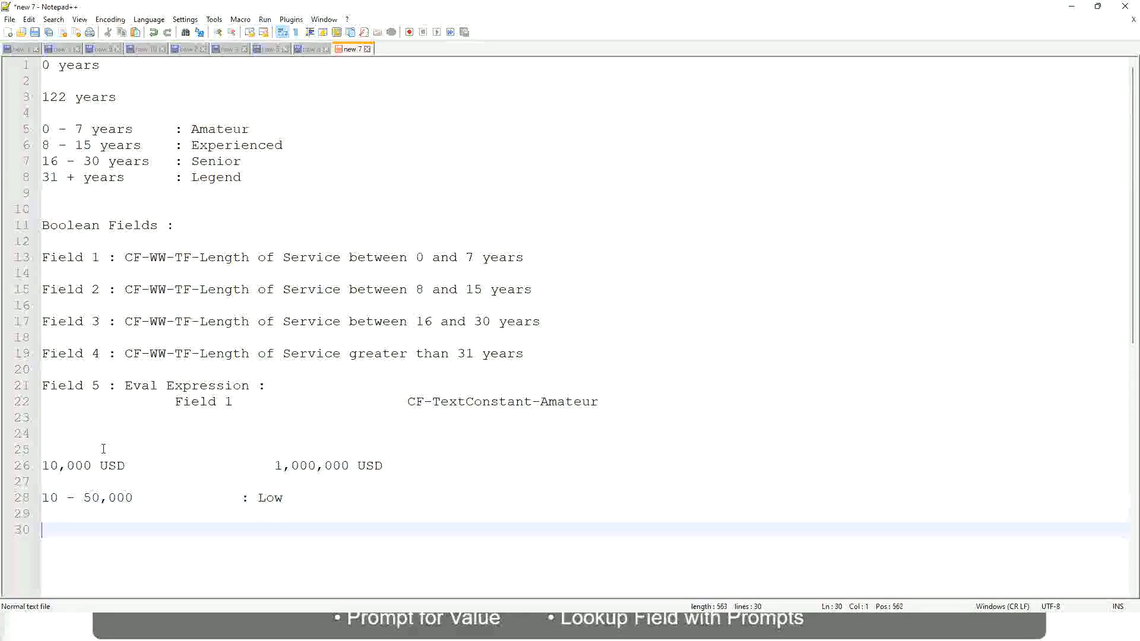
{"action": "key", "text": "Up"}
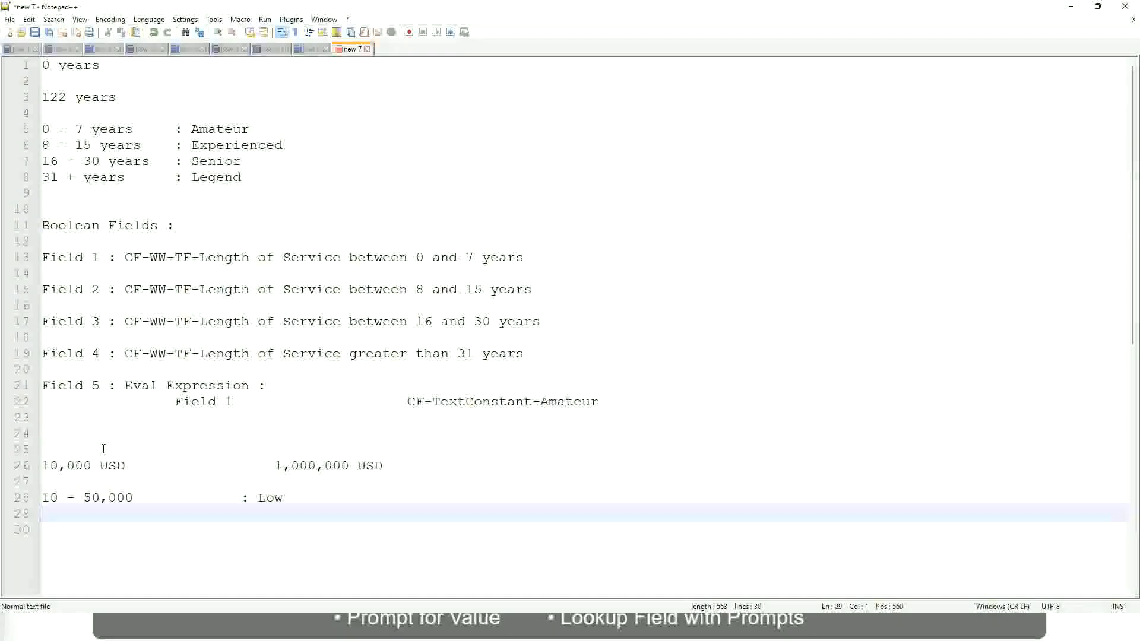
{"action": "type", "text": "50,001 "}
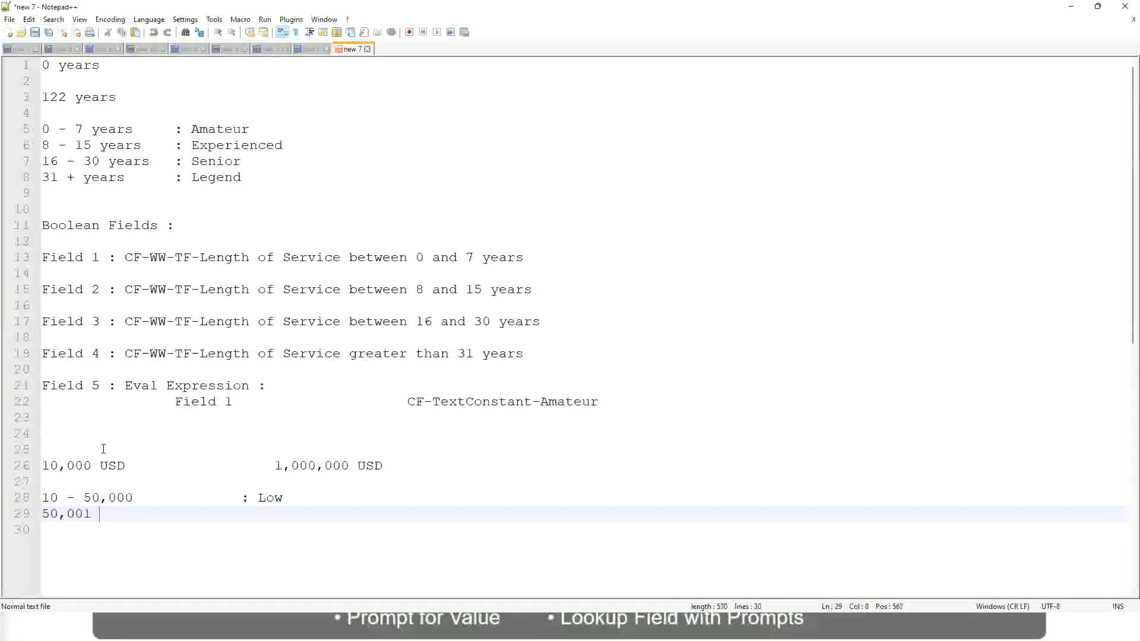
{"action": "type", "text": "- 150,000"}
{"action": "key", "text": "Tab"}
{"action": "key", "text": "Tab"}
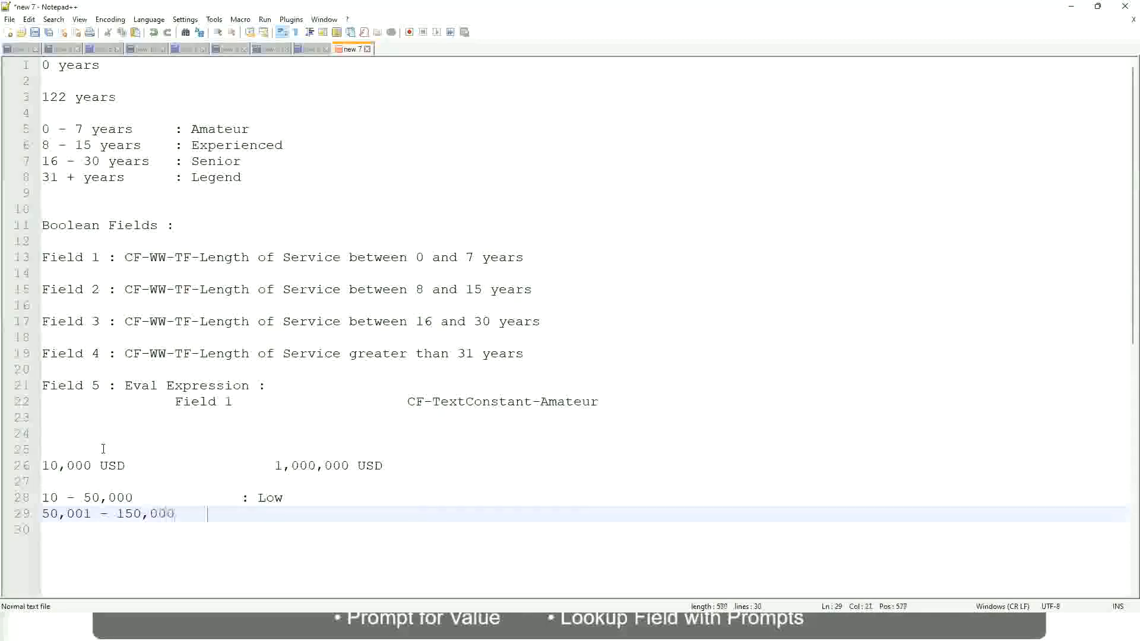
{"action": "type", "text": ": Med"}
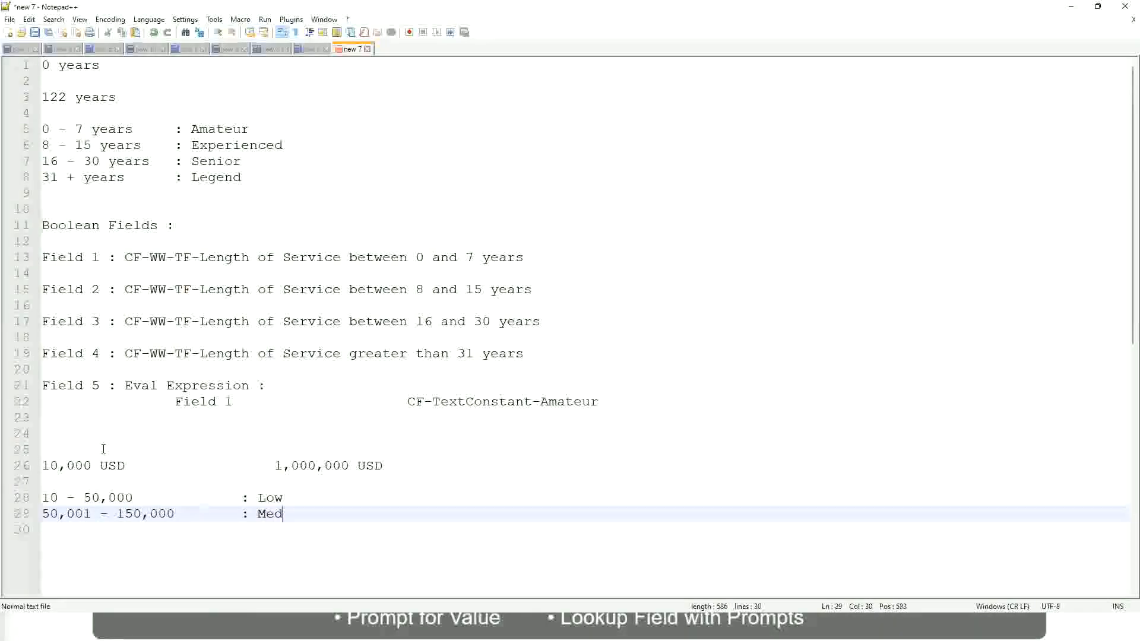
{"action": "type", "text": "ium"}
Add the band > 150,000 with the label High under the Medium band.
{"action": "key", "text": "Return"}
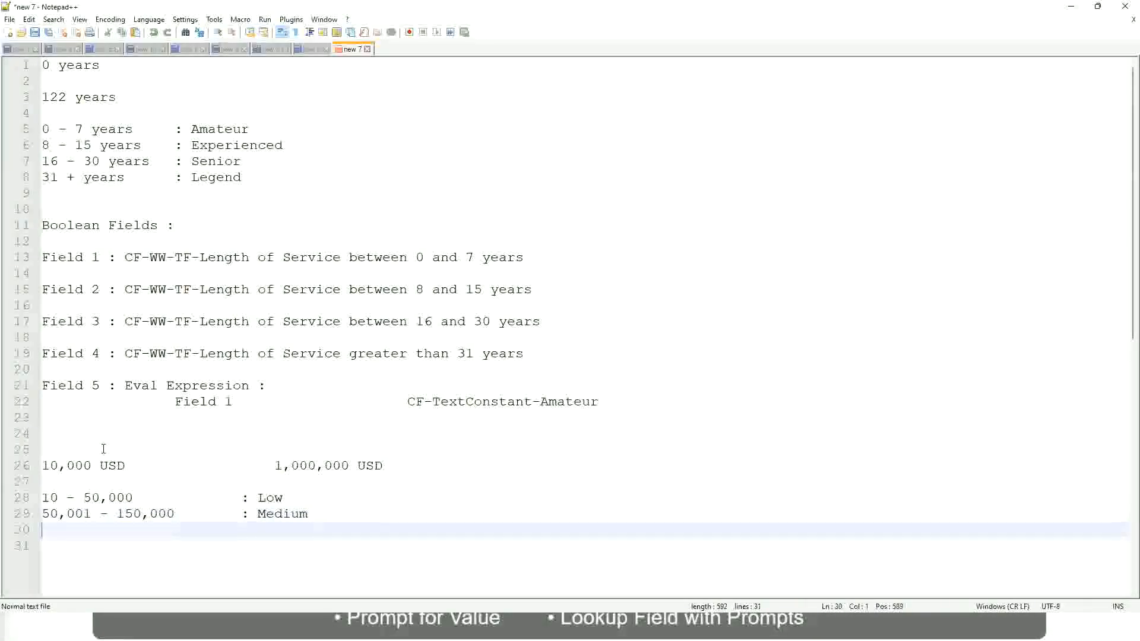
{"action": "type", "text": "> 150,000"}
{"action": "key", "text": "Tab"}
{"action": "key", "text": "Tab"}
{"action": "key", "text": "Tab"}
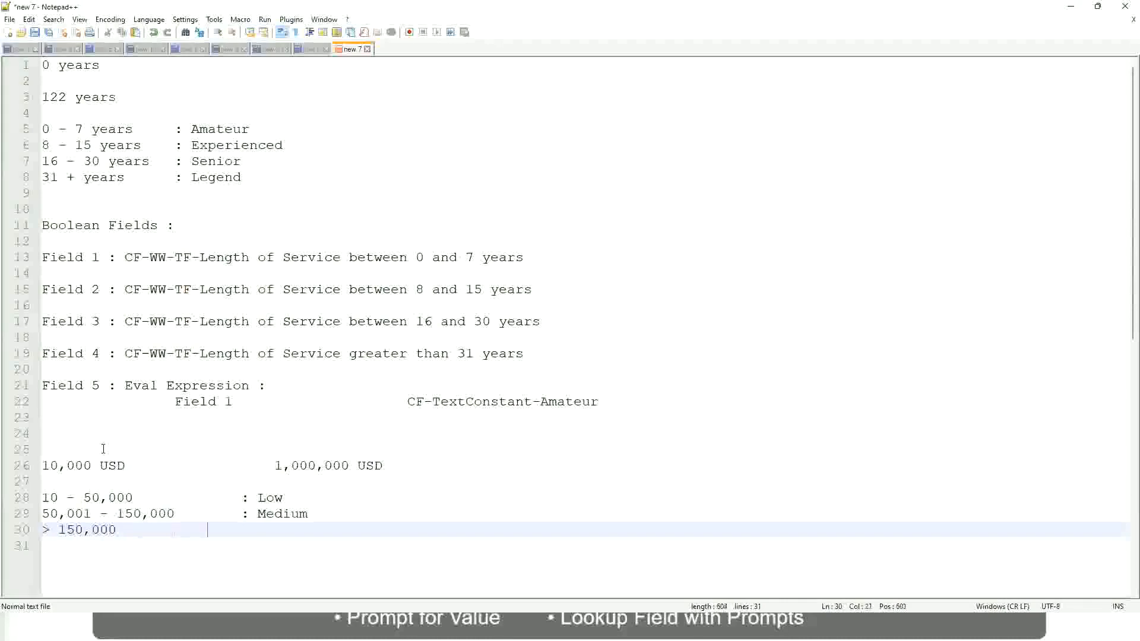
{"action": "type", "text": ": High"}
Review the 10,000 to 1,000,000 USD amounts against the Low, Medium and High bands.
{"action": "left_click", "coordinate": [36, 465]}
{"action": "left_click", "coordinate": [36, 465]}
{"action": "left_click", "coordinate": [49, 465]}
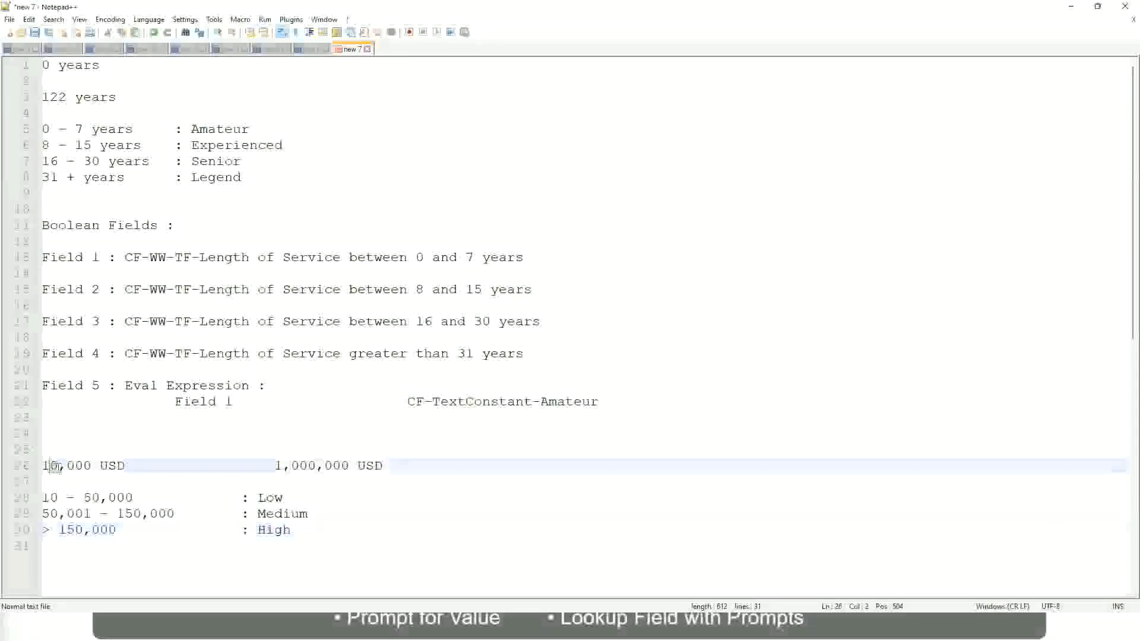
{"action": "double_click", "coordinate": [340, 465]}
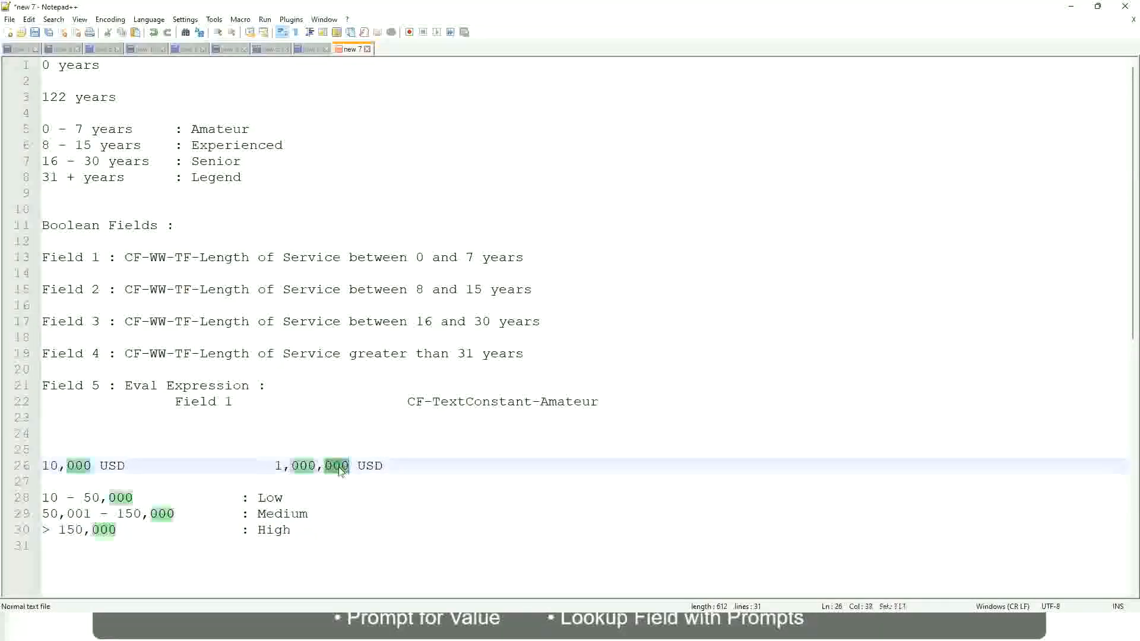
{"action": "left_click", "coordinate": [214, 514]}
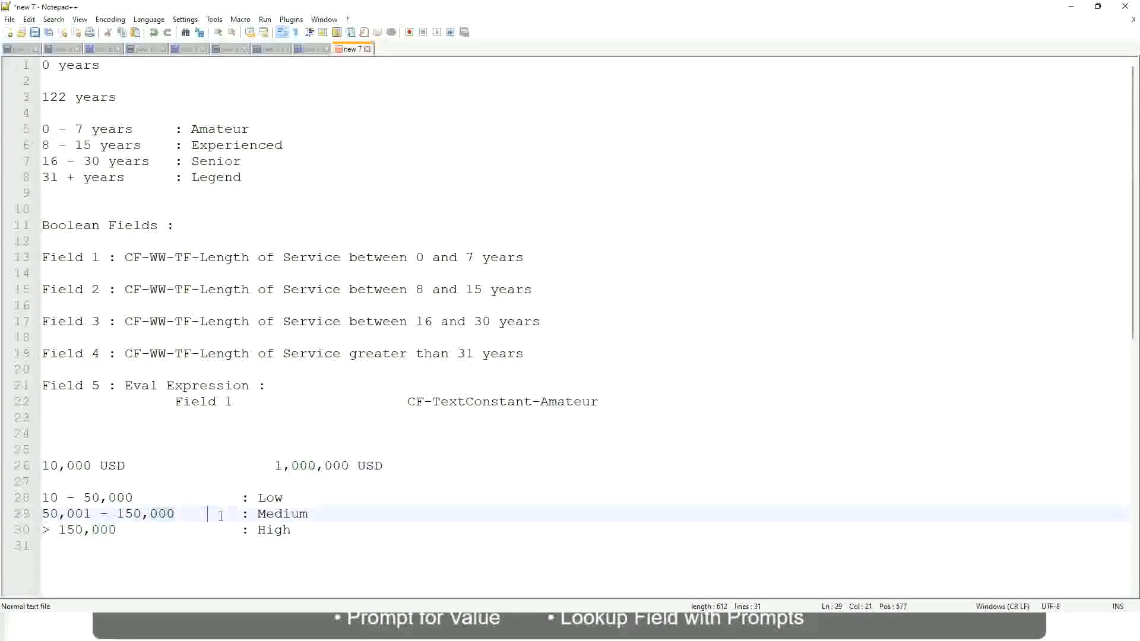
{"action": "left_click", "coordinate": [36, 465]}
{"action": "left_click", "coordinate": [350, 468]}
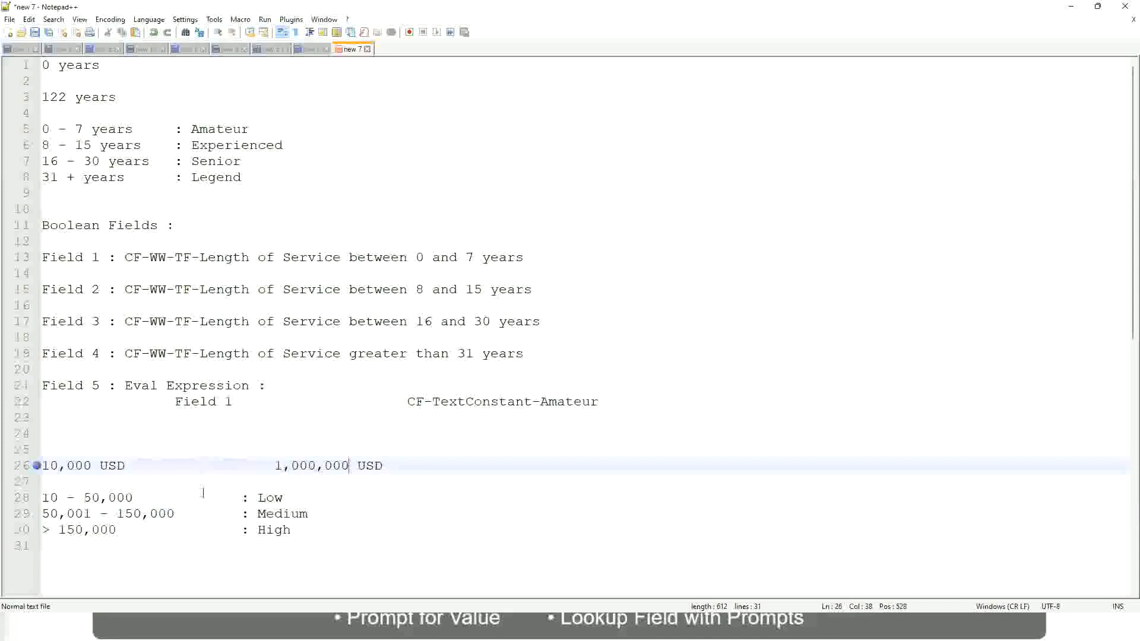
{"action": "left_click", "coordinate": [274, 498]}
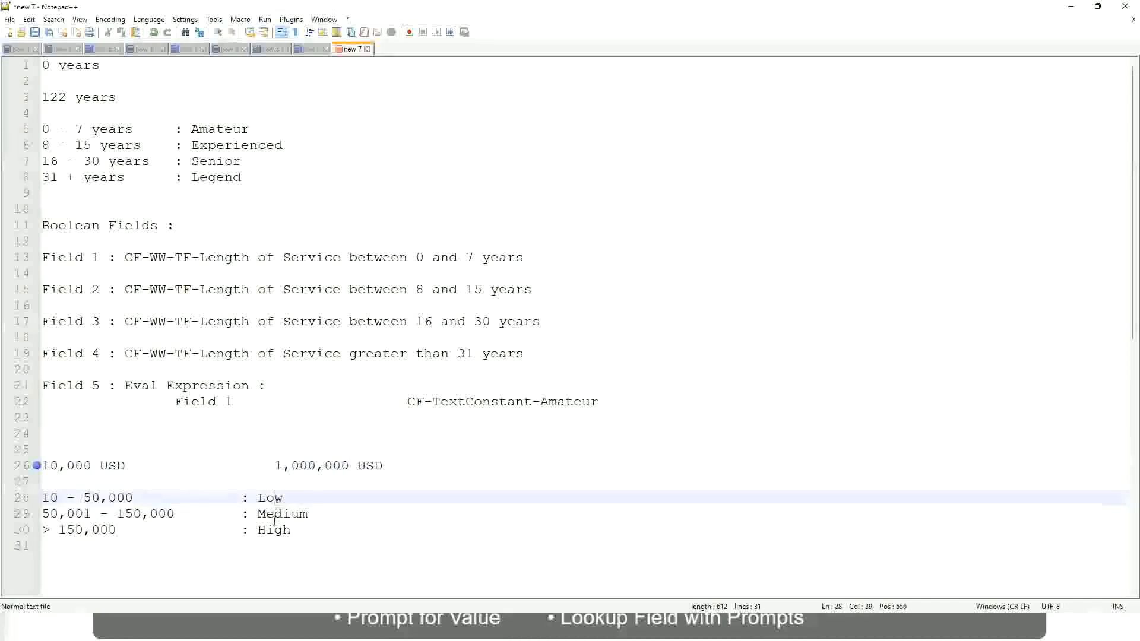
{"action": "key", "text": "Down"}
{"action": "key", "text": "Down"}
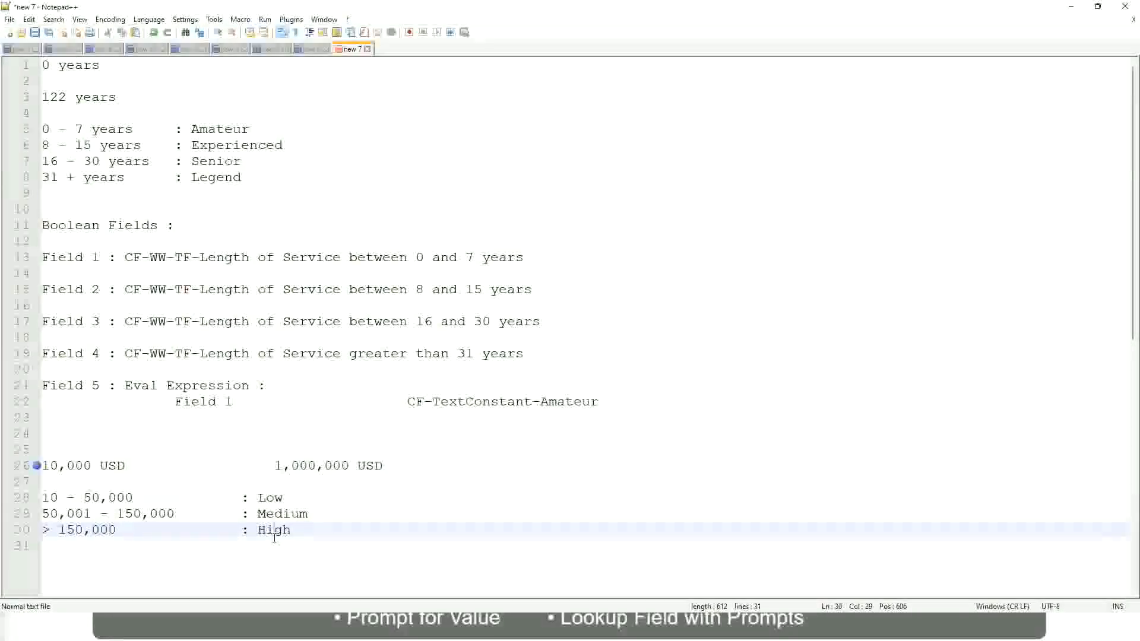
{"action": "left_click", "coordinate": [151, 482]}
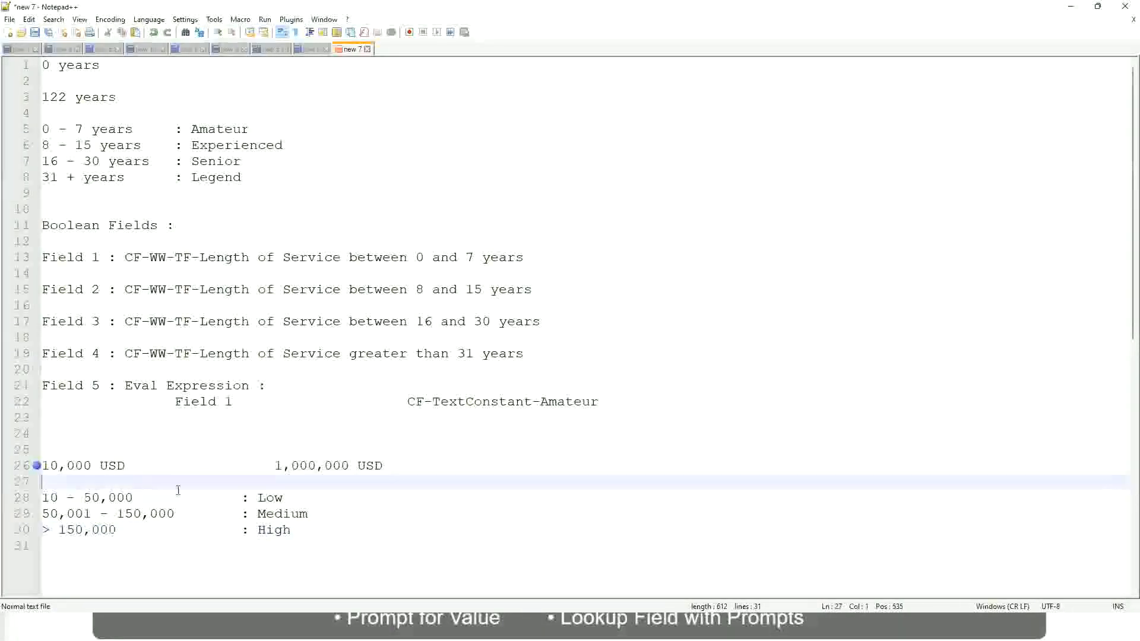
{"action": "left_click", "coordinate": [288, 529]}
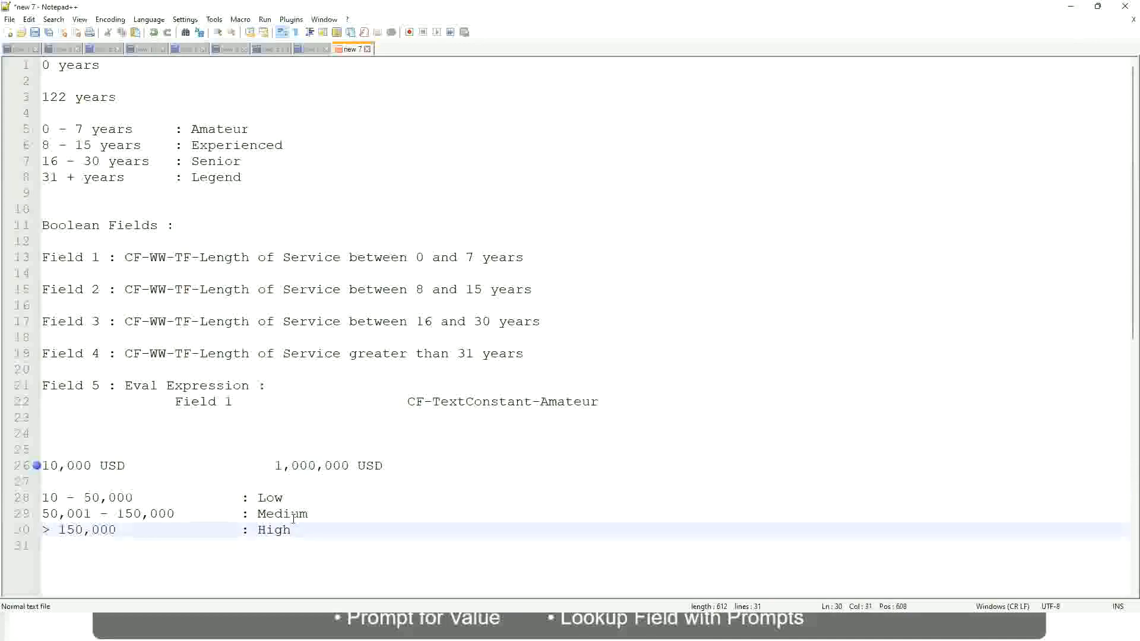